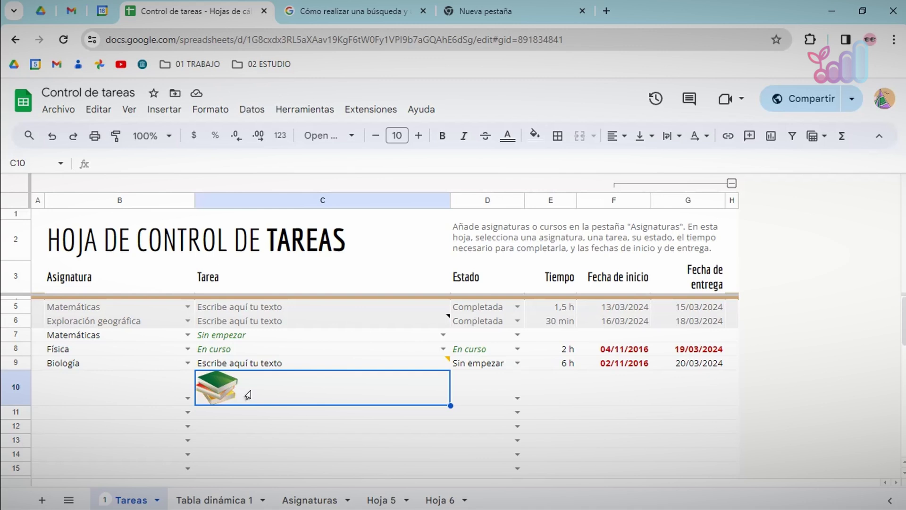
Delete the image in cell C10, then search Google Images for "libros" and insert a book-stack picture over the cells
key(Delete)
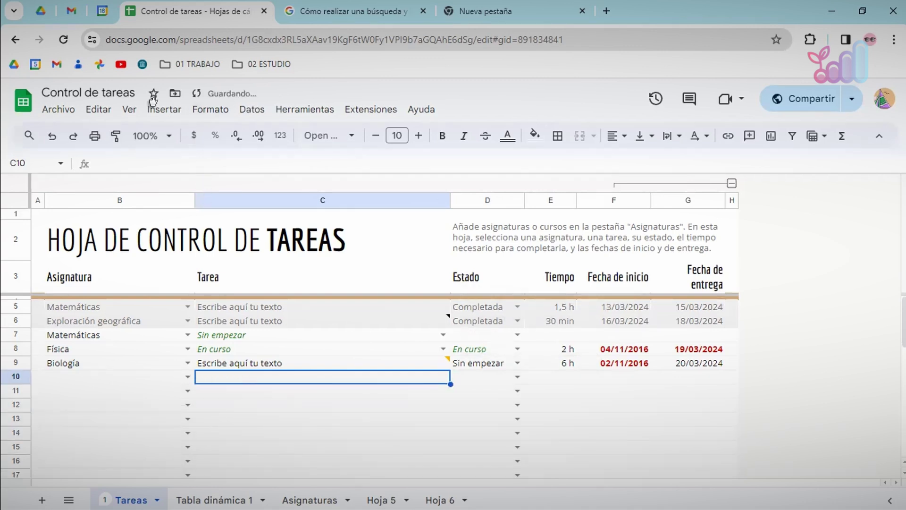
click(148, 107)
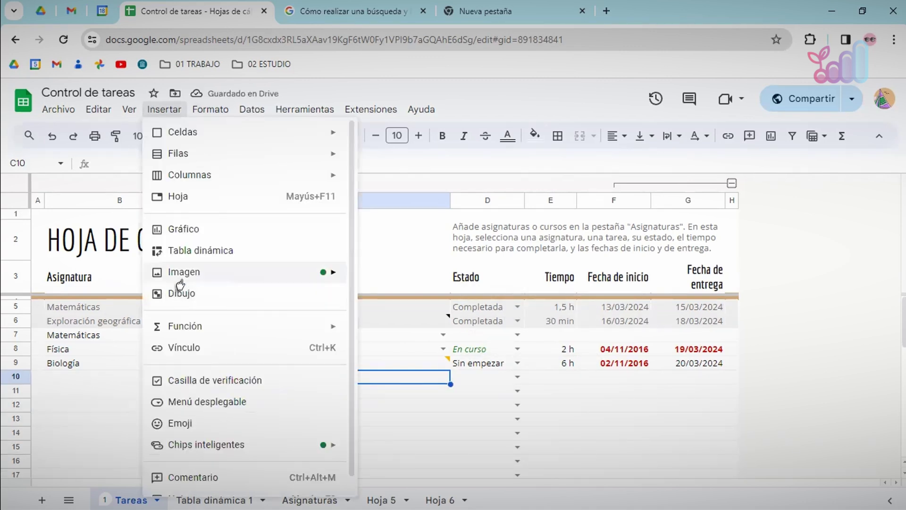
mouse_move(228, 274)
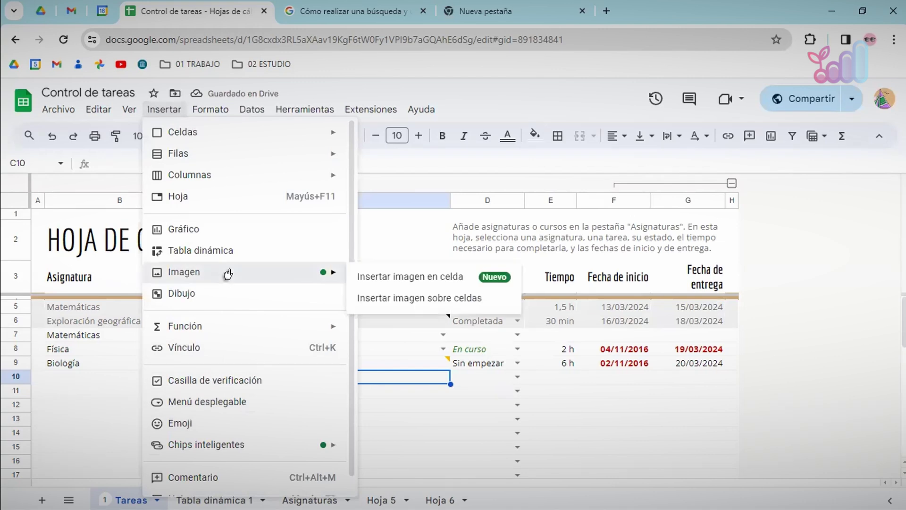
click(421, 299)
text(libro)
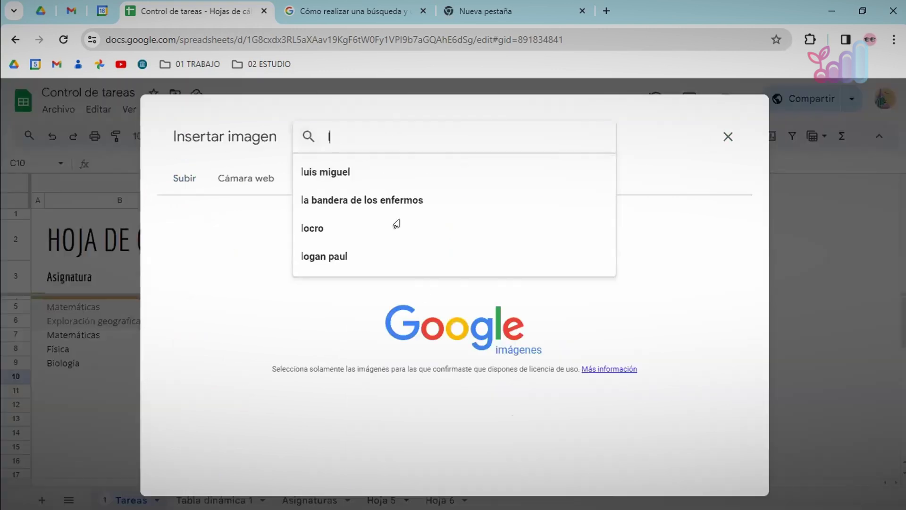
click(313, 172)
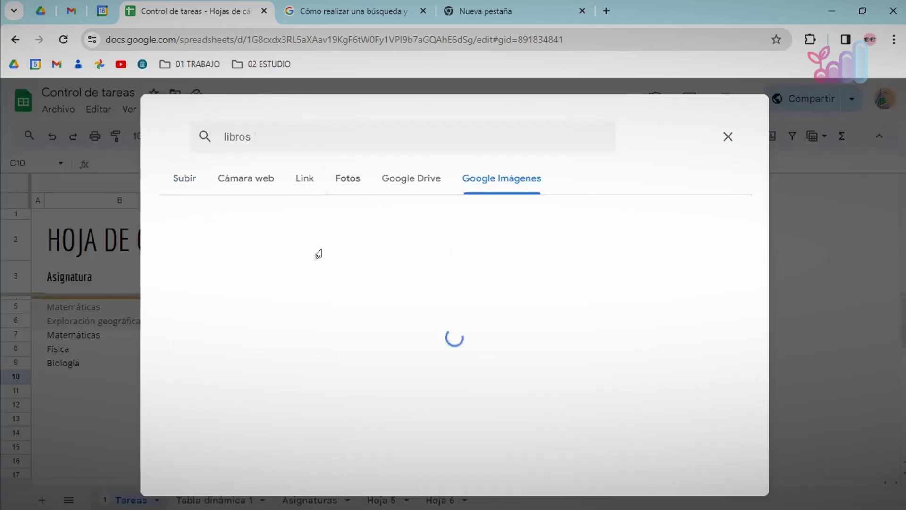
double_click(415, 330)
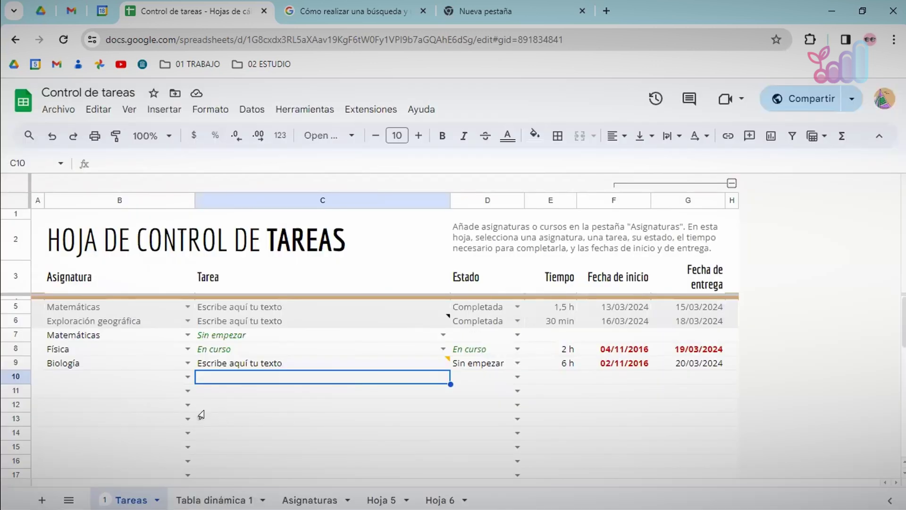
Move the floating books image over columns E to G, starting around row 7
drag(302, 425, 657, 317)
click(771, 339)
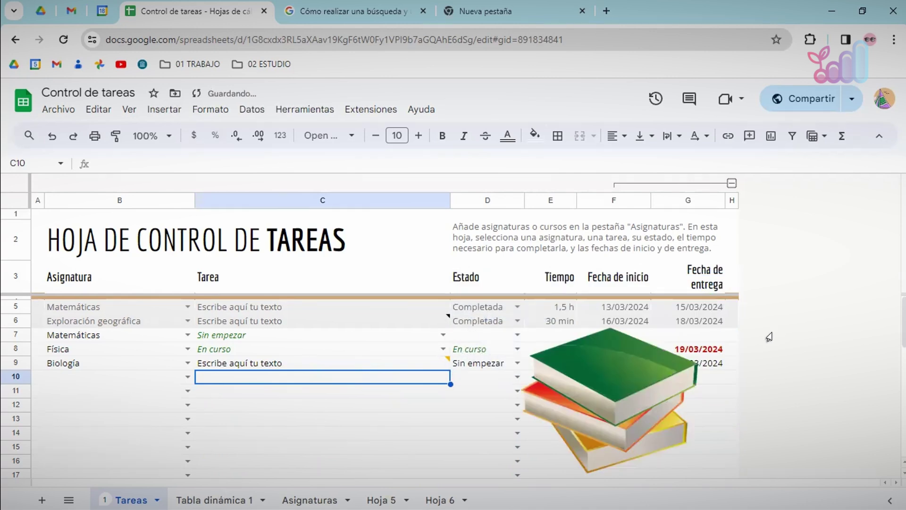
click(588, 386)
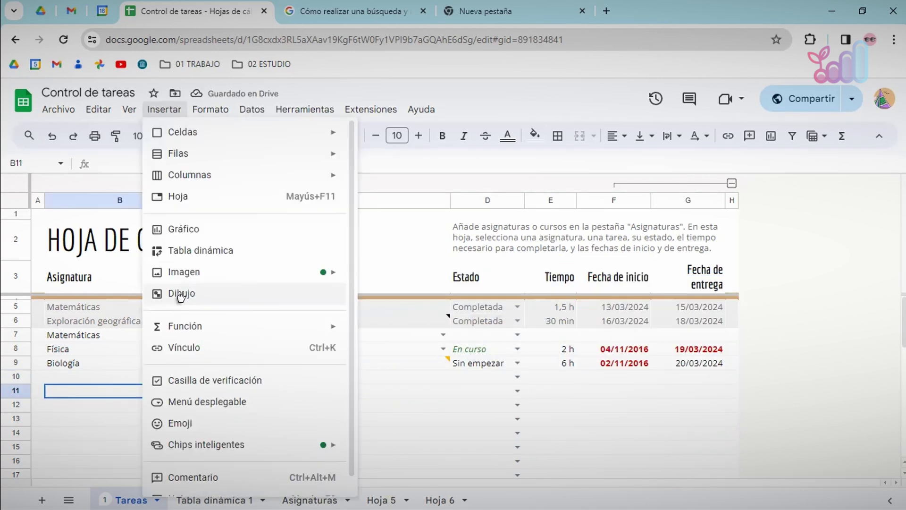
Create a new drawing with one long diagonal line and five short diagonal lines around it
click(191, 294)
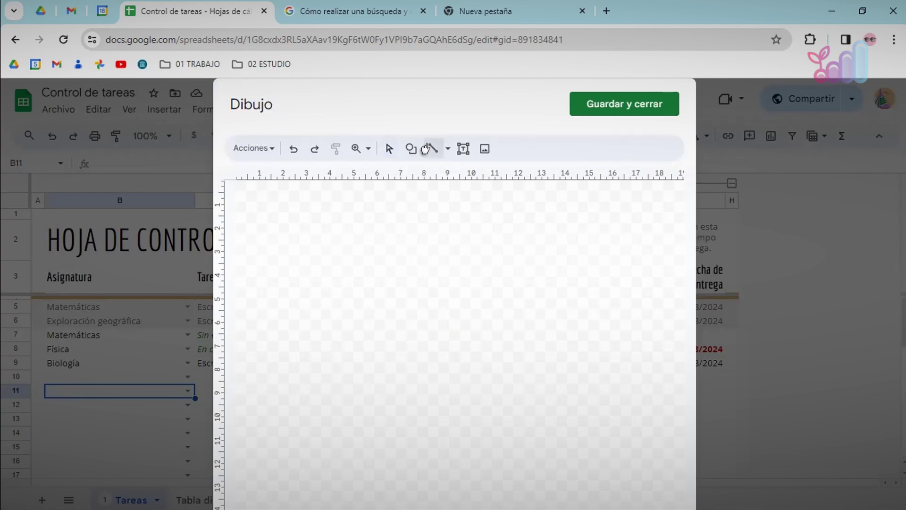
click(440, 150)
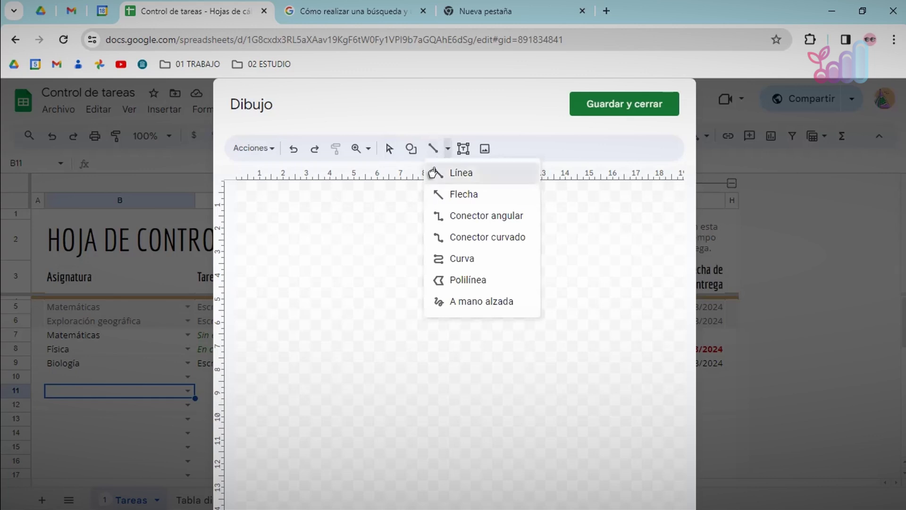
click(433, 172)
drag(584, 266, 377, 419)
drag(410, 366, 346, 309)
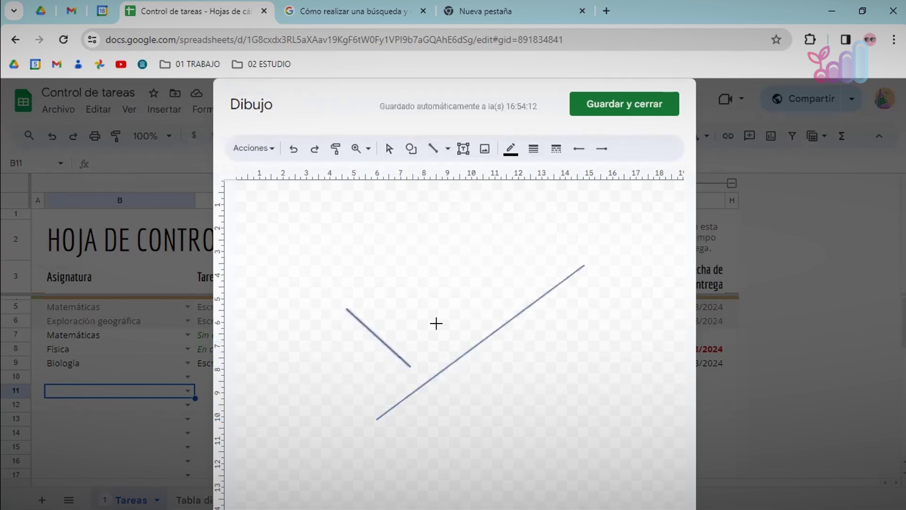
drag(438, 328, 386, 270)
drag(488, 283, 426, 251)
drag(530, 265, 495, 228)
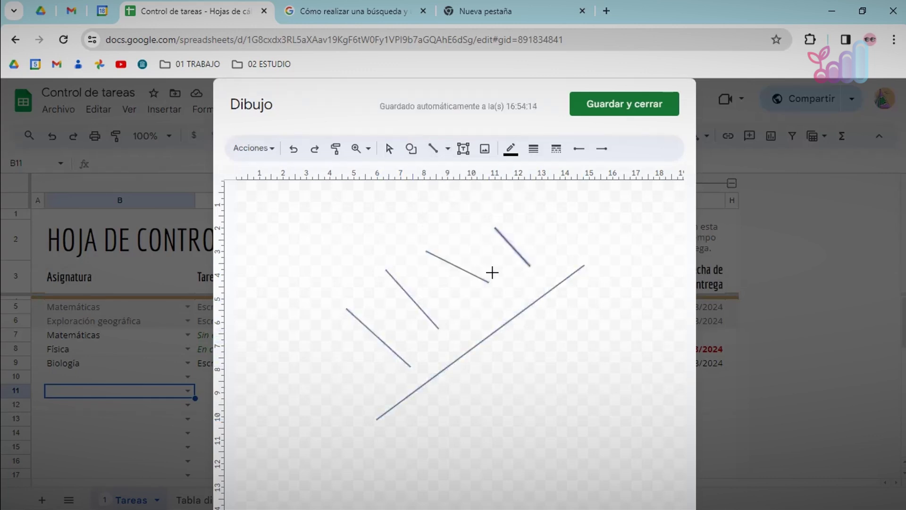
drag(616, 375, 573, 324)
Save the line drawing into the Tareas sheet and move it up over the task rows
click(586, 109)
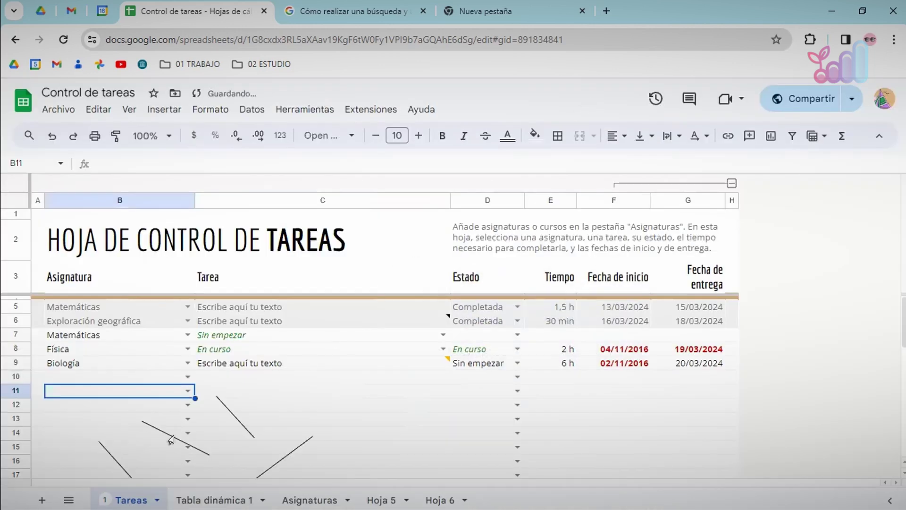
click(171, 433)
drag(171, 434, 304, 339)
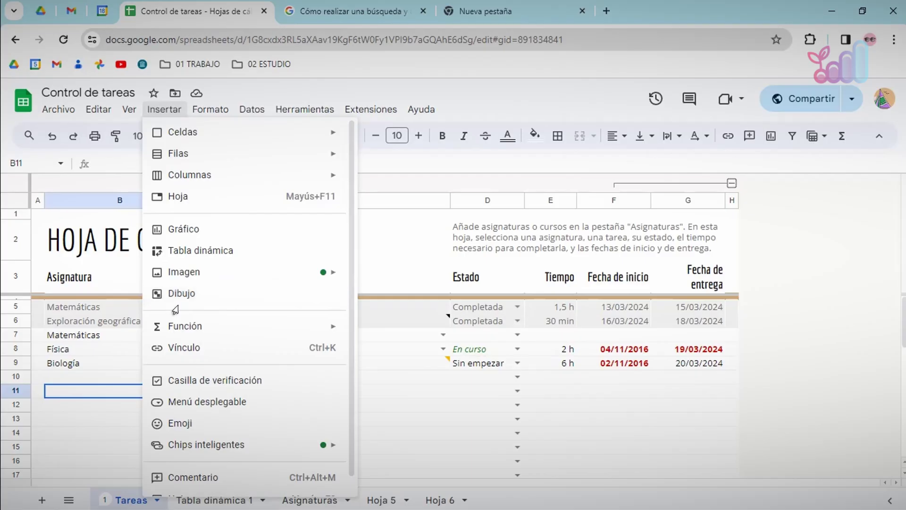
Browse the insertable function categories, including Búsqueda, Filtro and the full list under Todas
mouse_move(181, 322)
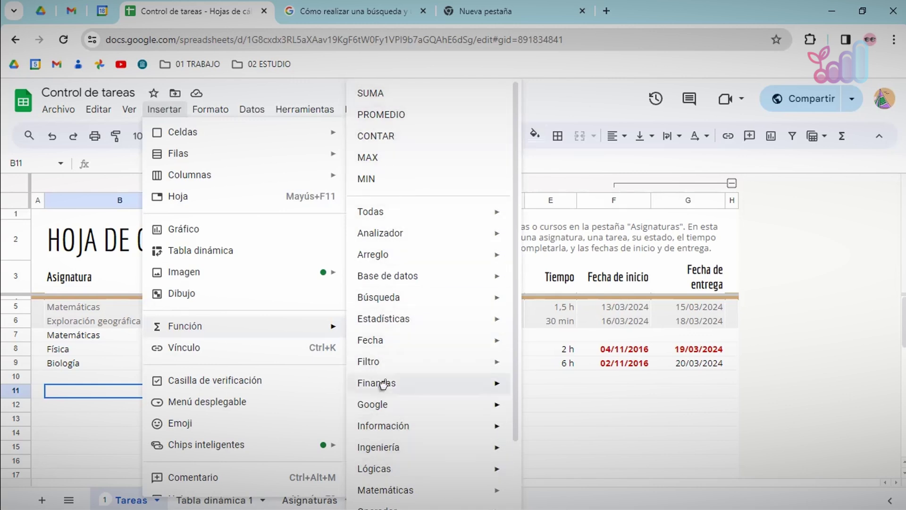
mouse_move(386, 209)
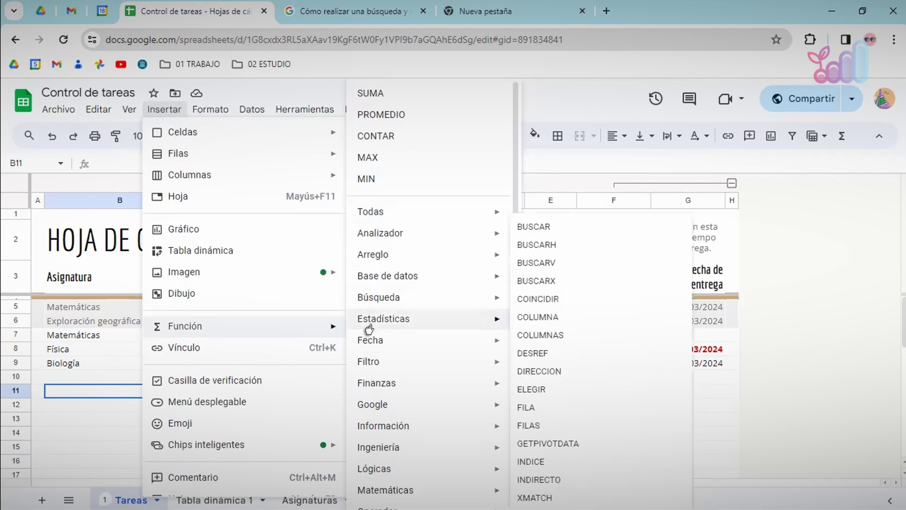
mouse_move(367, 367)
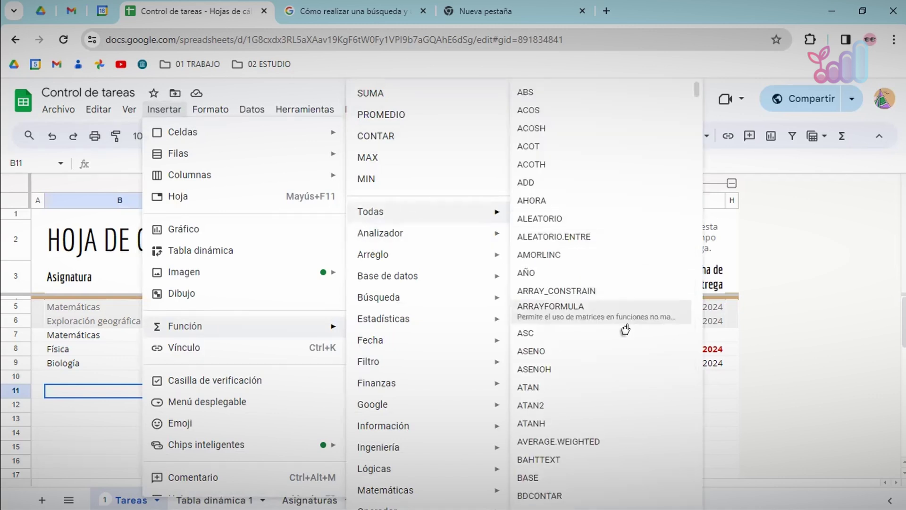
scroll(577, 330, down, 20)
scroll(577, 362, down, 10)
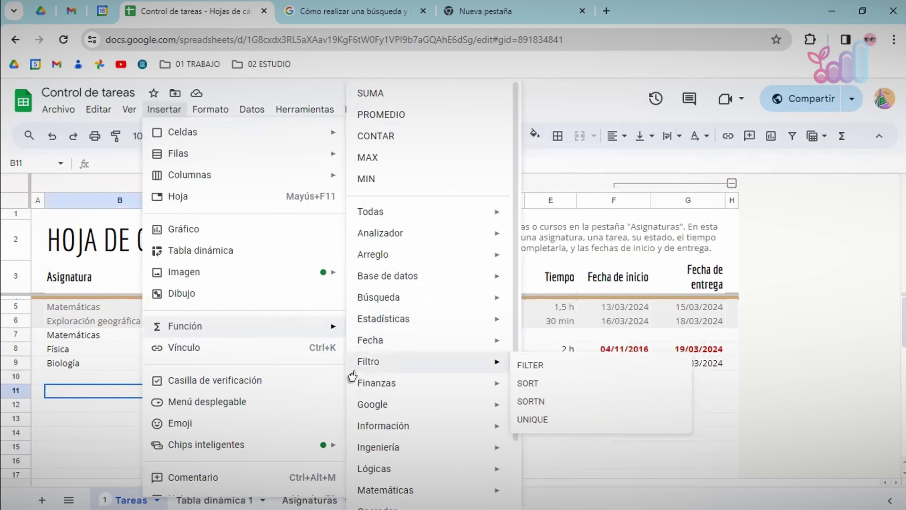
Open the help page listing all Google Sheets functions and look through its types, names, syntax and descriptions
scroll(367, 453, down, 2)
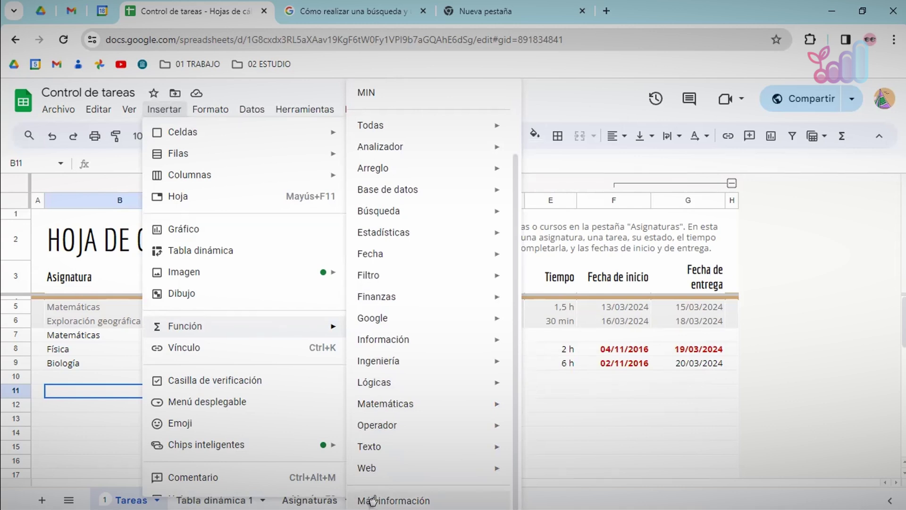
click(373, 500)
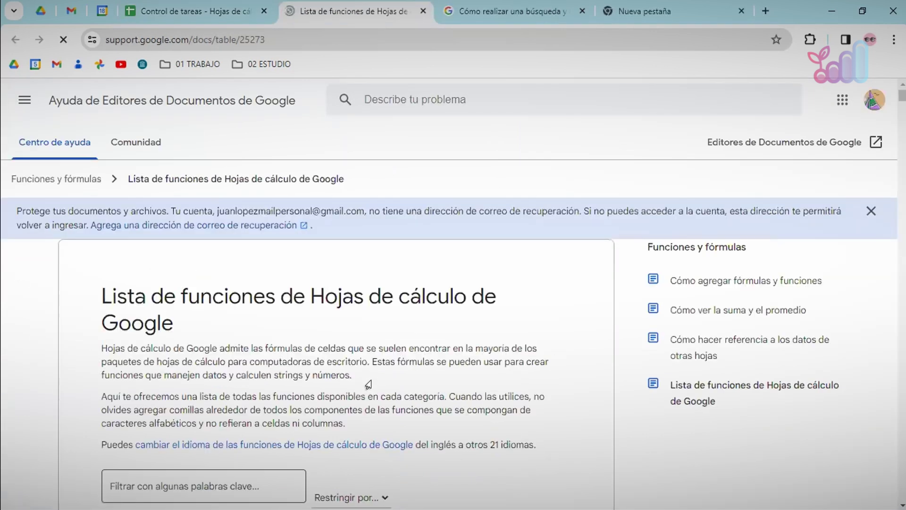
scroll(448, 402, down, 2)
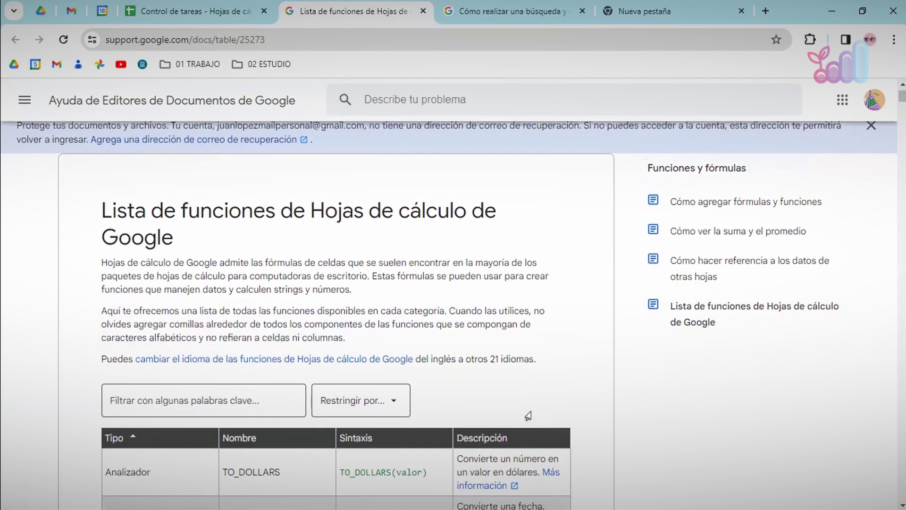
scroll(528, 415, down, 5)
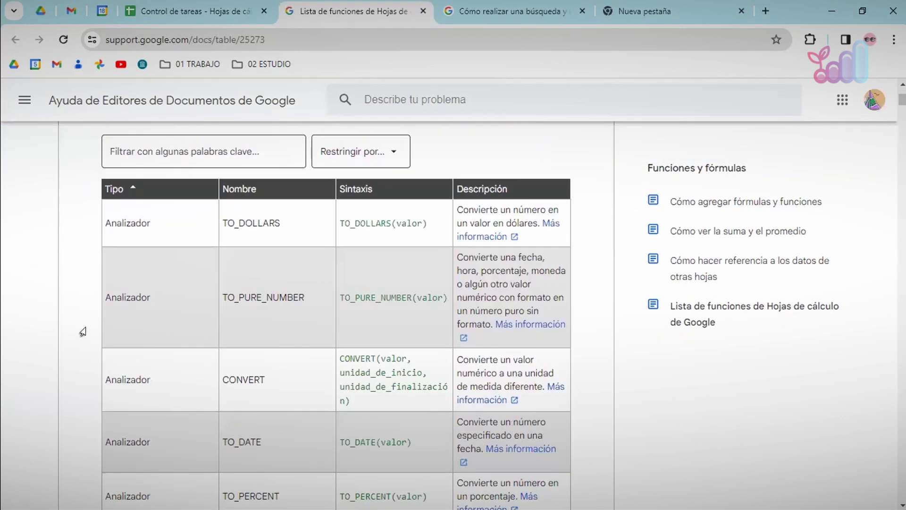
scroll(59, 350, down, 1)
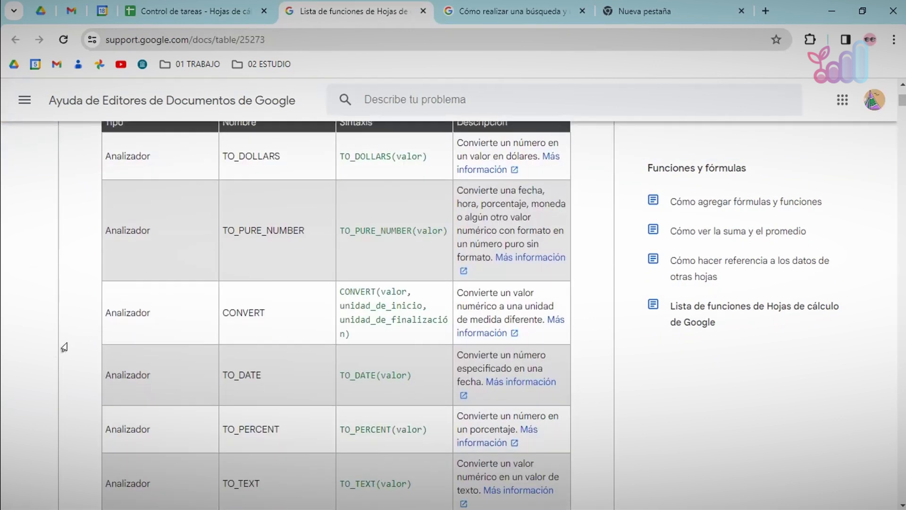
scroll(65, 347, down, 15)
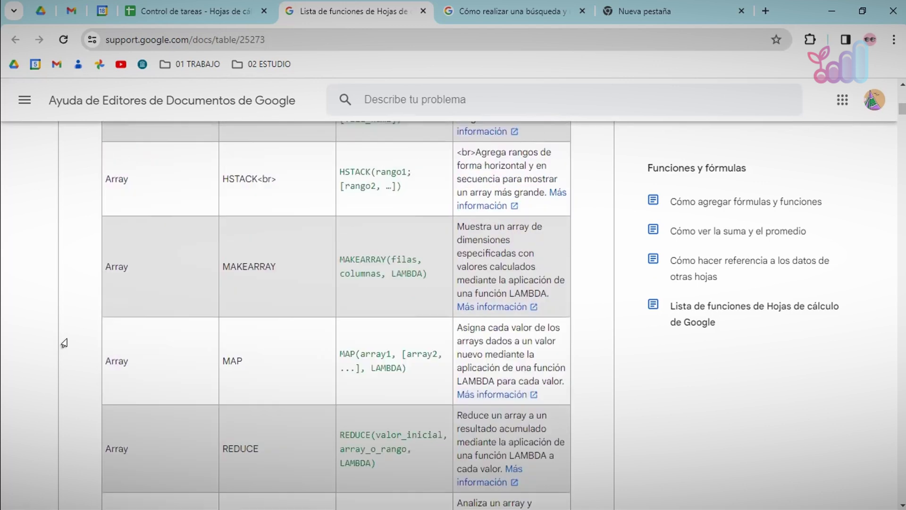
scroll(64, 344, down, 11)
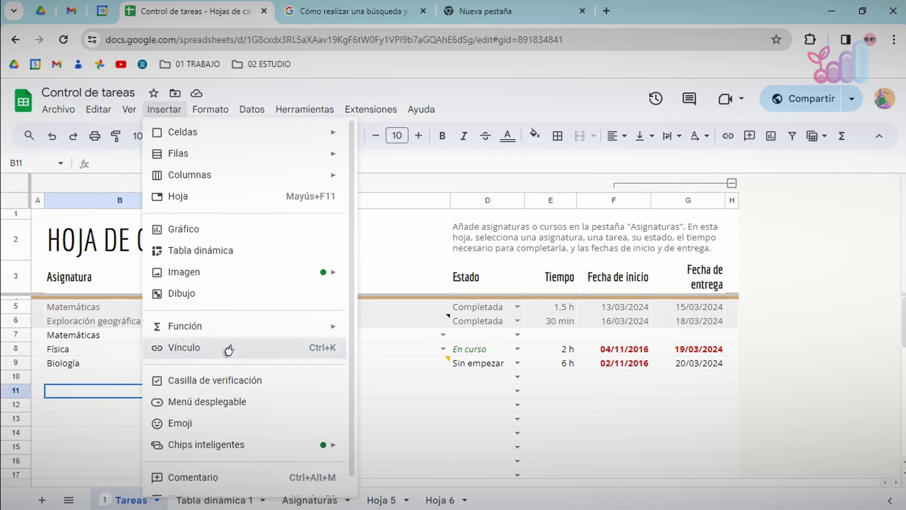
Insert a link in cell B11 to the metodoglean.com home page, found by searching for "metodo glean"
click(228, 349)
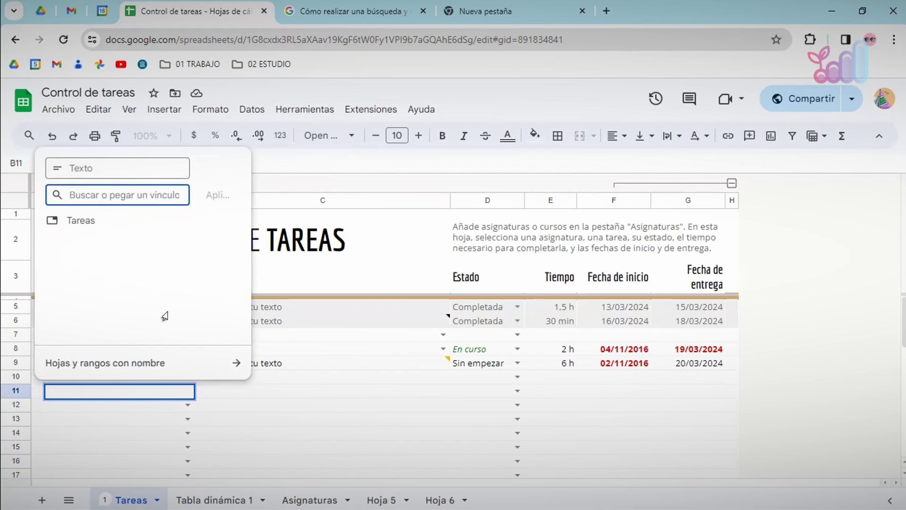
text(metodo glean)
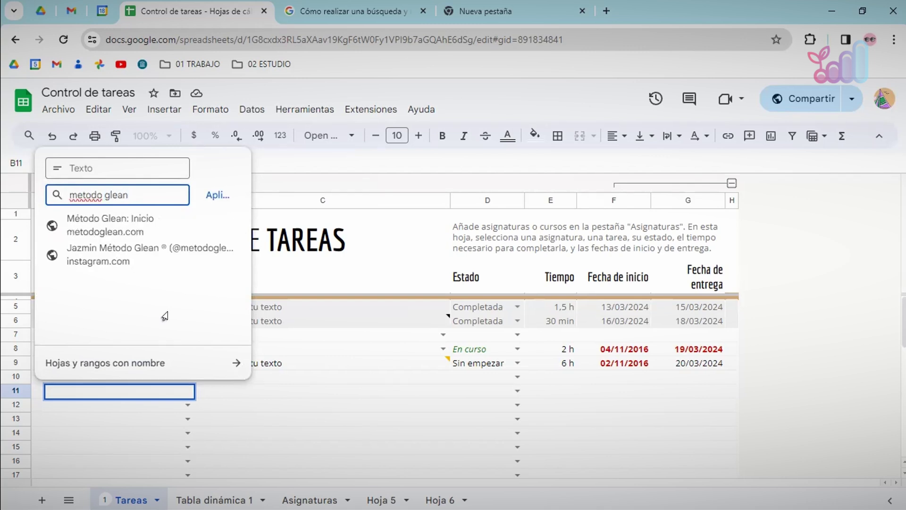
click(76, 230)
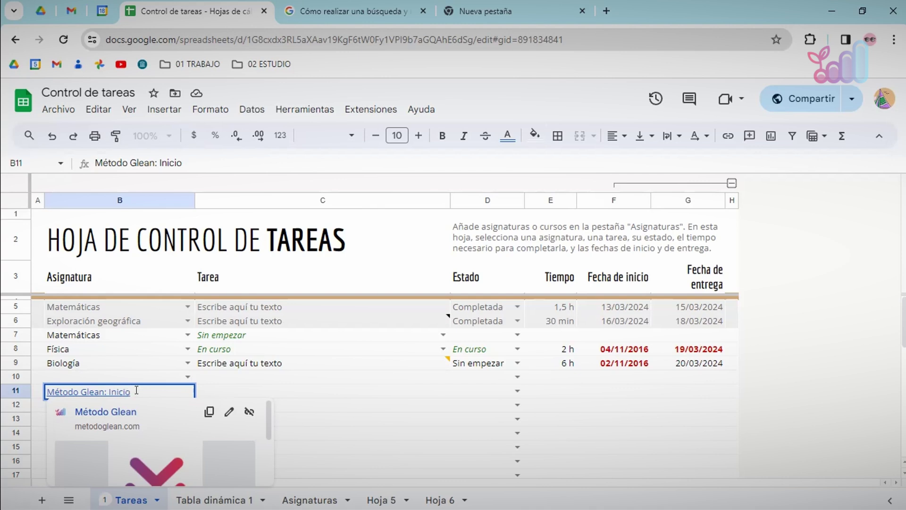
Shorten the display text of the link in cell B11 to "Método Glean"
click(226, 415)
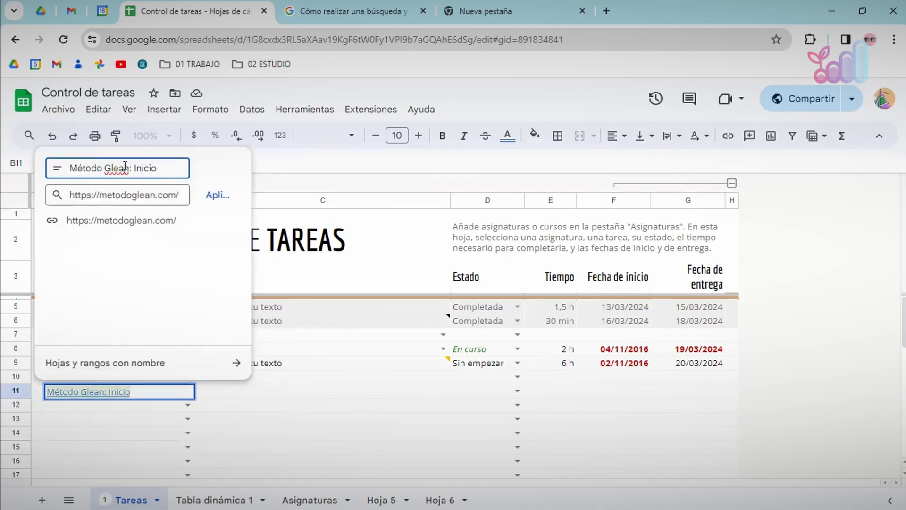
drag(124, 168, 174, 168)
text(n)
key(Return)
Insert a checkbox in cell B11, then tick it and untick it again
key(alt+i)
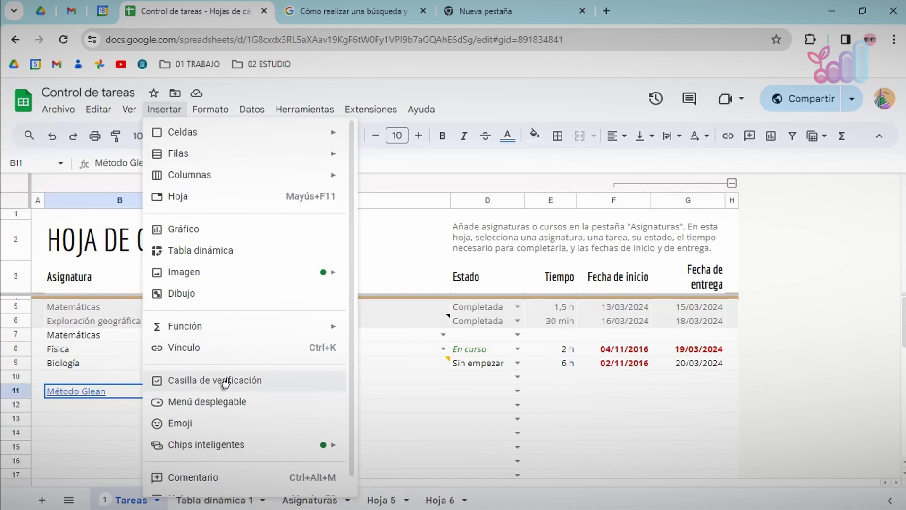
click(266, 380)
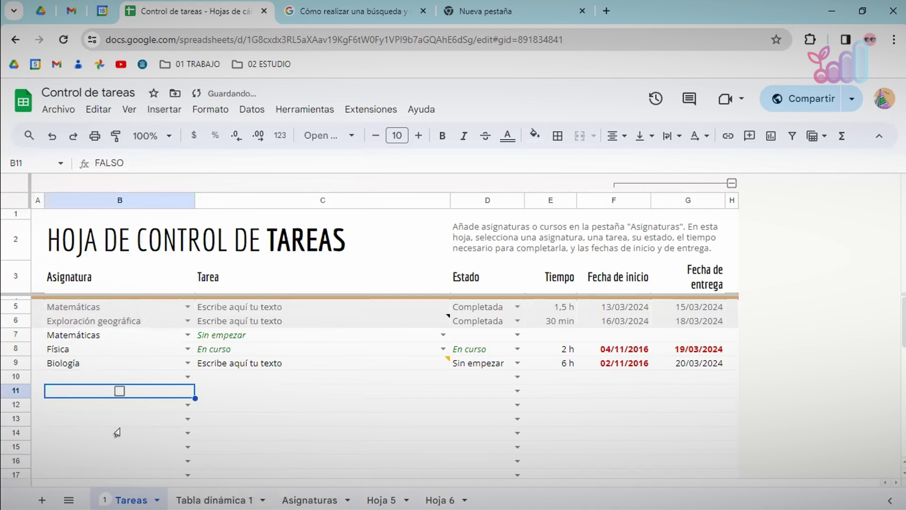
click(119, 390)
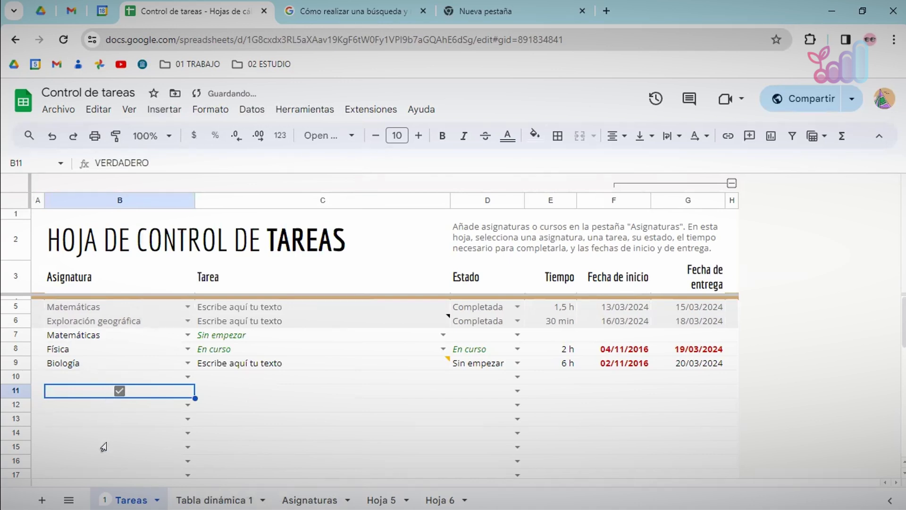
click(118, 391)
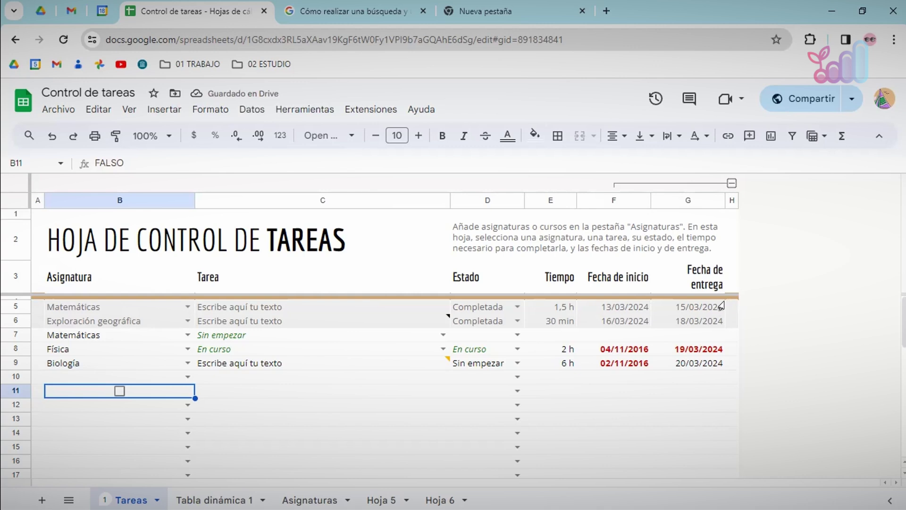
Insert checkboxes in cells H5:H9, beside the delivery dates
drag(729, 306, 729, 363)
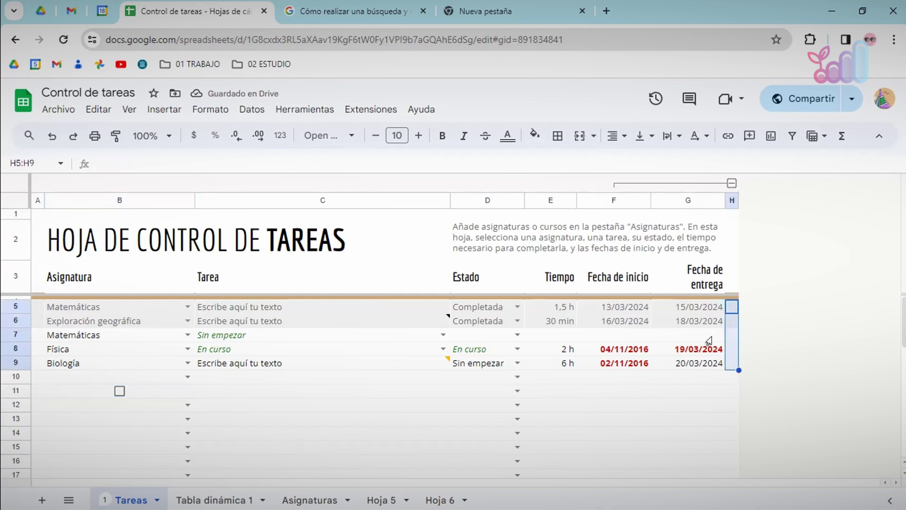
click(144, 109)
click(191, 379)
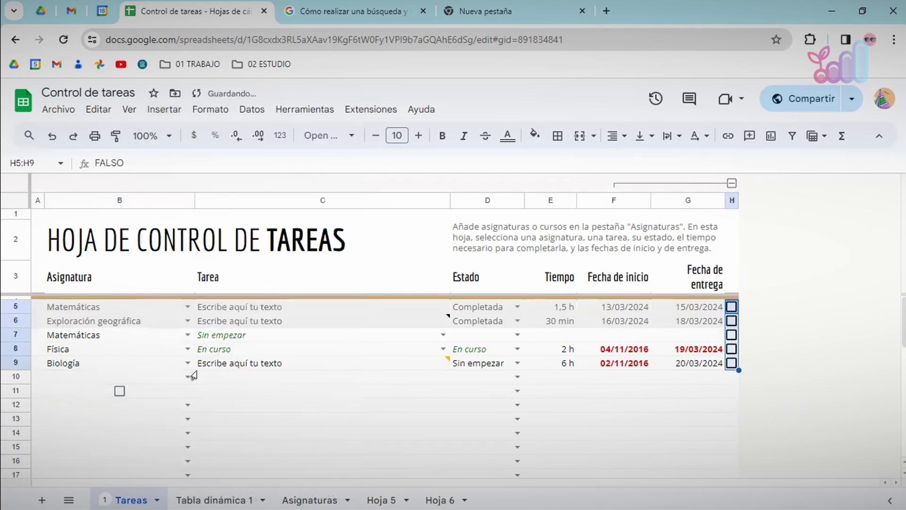
Tick all the checkboxes in cells H5:H9 and untick them again one by one
click(730, 307)
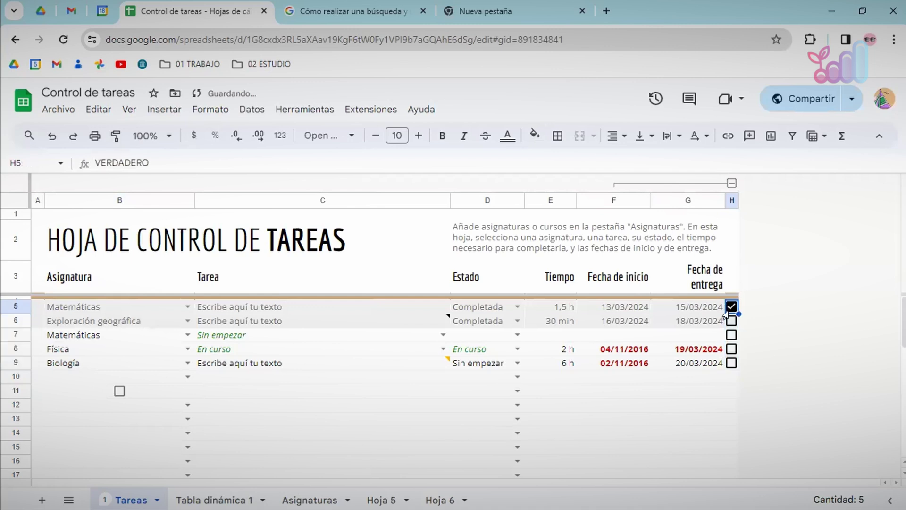
click(730, 321)
click(730, 335)
click(730, 349)
drag(729, 363, 730, 335)
click(729, 306)
click(730, 321)
click(730, 335)
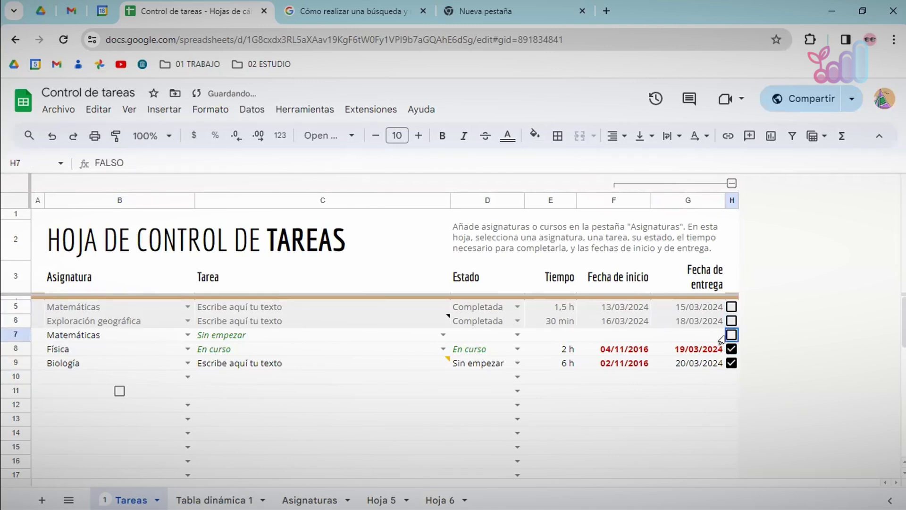
click(727, 349)
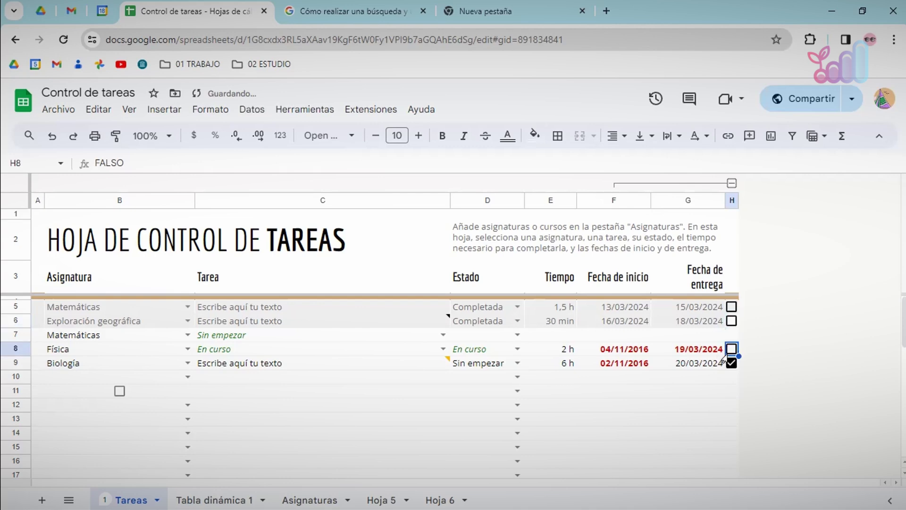
click(728, 362)
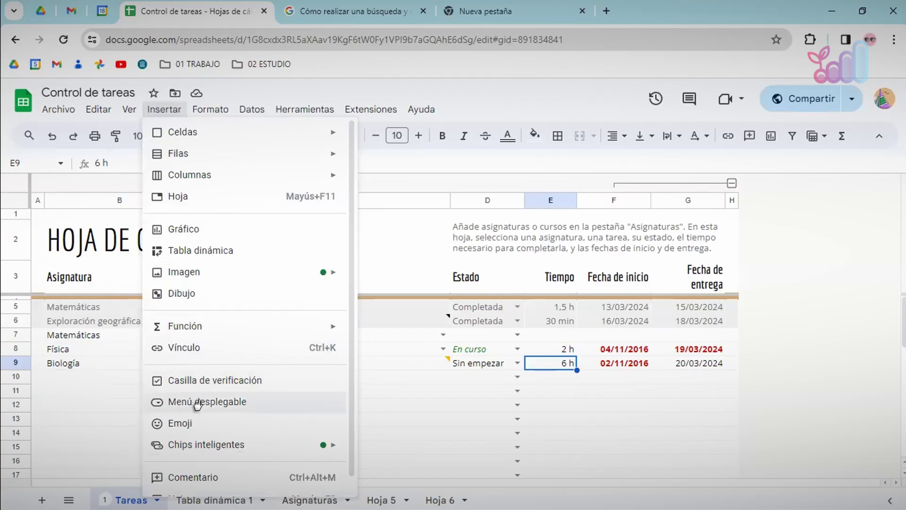
Insert a dropdown in cell E9 and look over its options, range and the available validation criteria
click(198, 402)
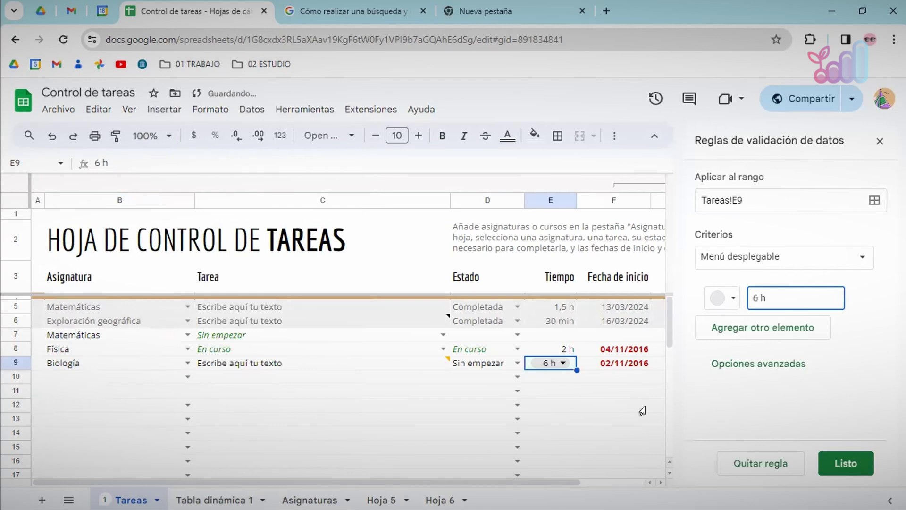
double_click(562, 361)
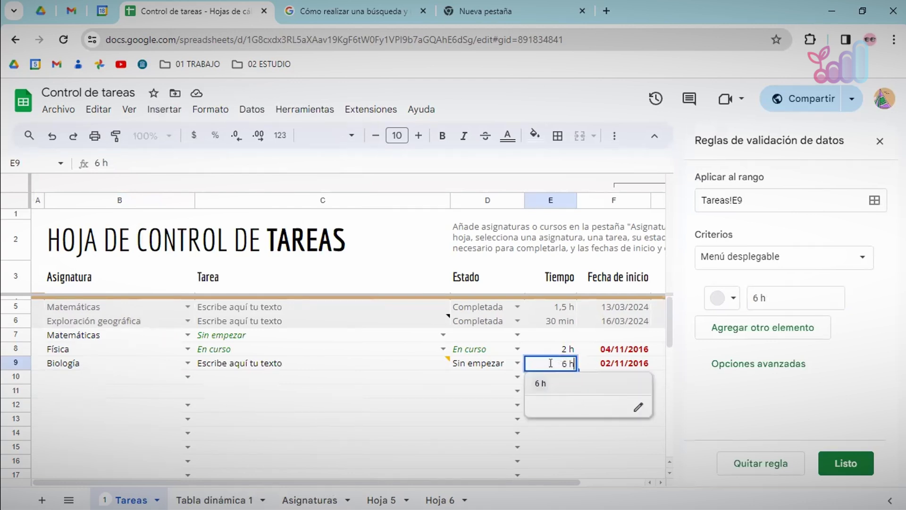
click(831, 200)
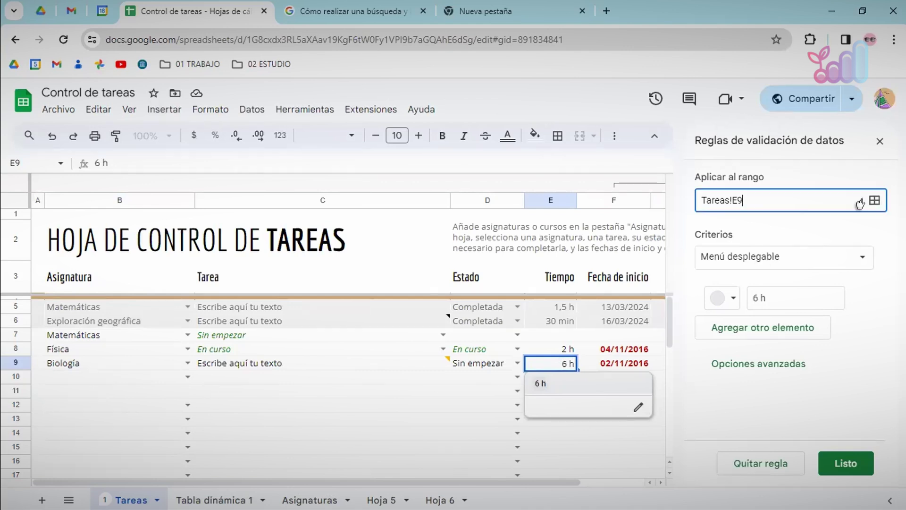
click(827, 262)
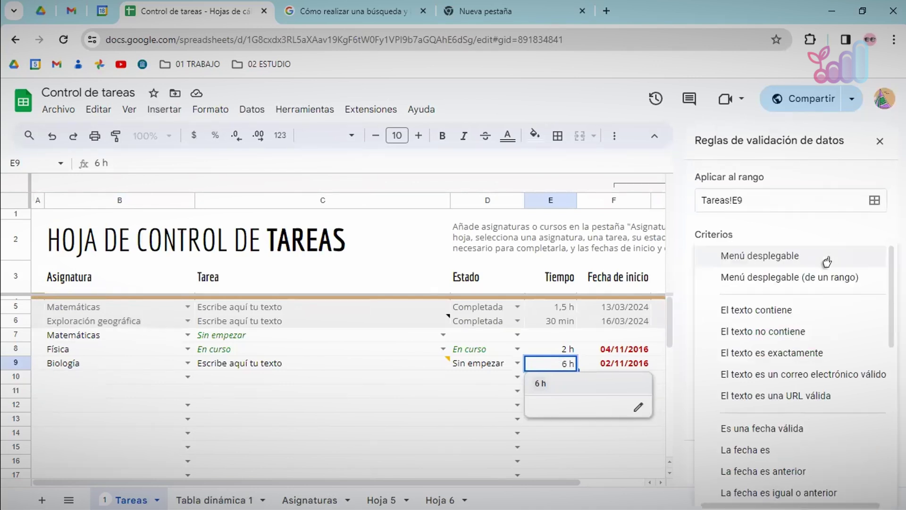
click(789, 230)
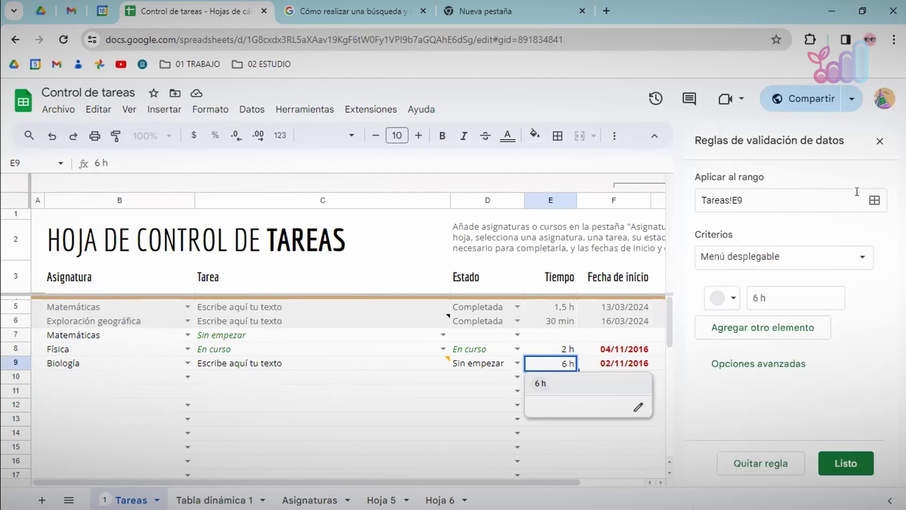
Change the dropdown rule's range to F5:F20 and open the dropdowns in cells F14 to F16
click(754, 195)
key(BackSpace)
key(BackSpace)
text(f5:f20)
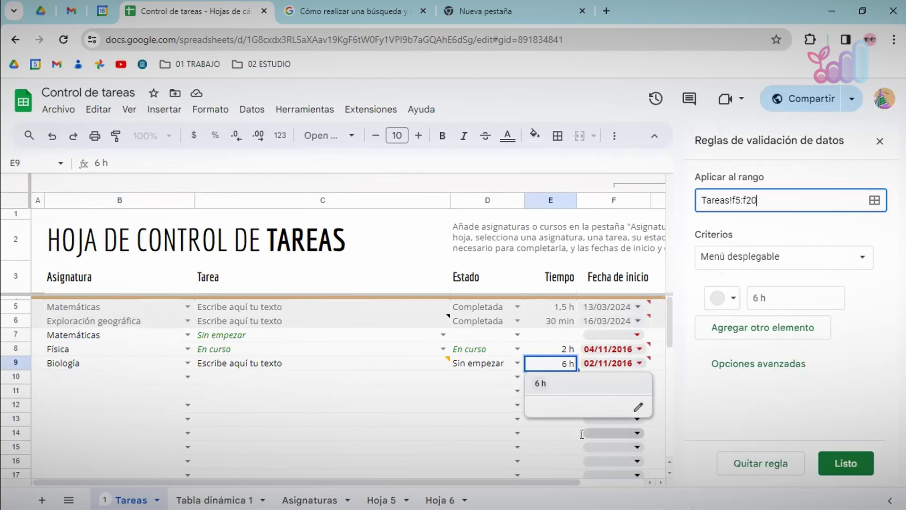
click(595, 433)
click(596, 449)
click(595, 459)
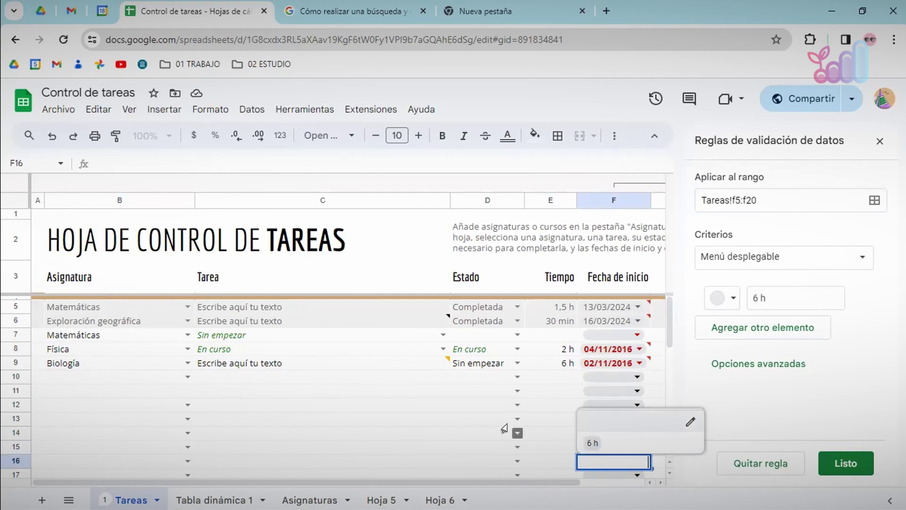
Change the F5:F20 rule's criterion to "Es una fecha válida", show help text for the selected cell, and apply the change to all
drag(495, 481, 562, 491)
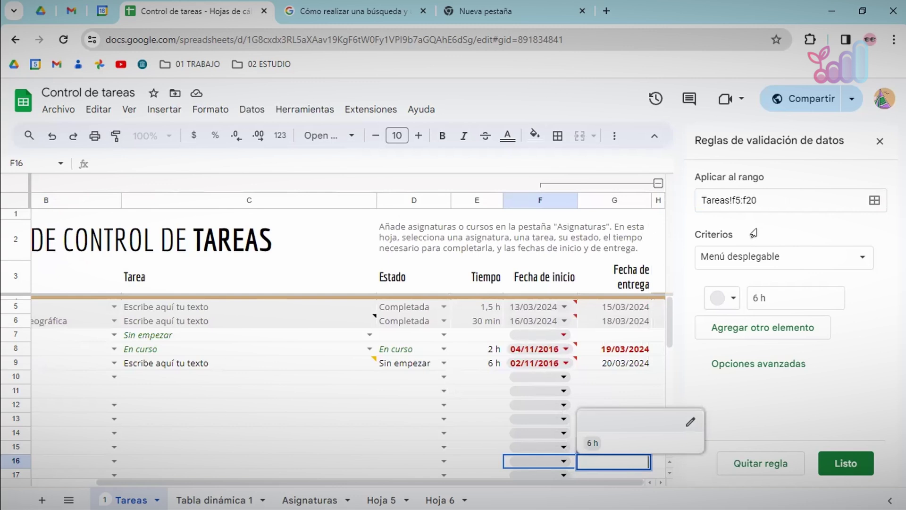
click(758, 256)
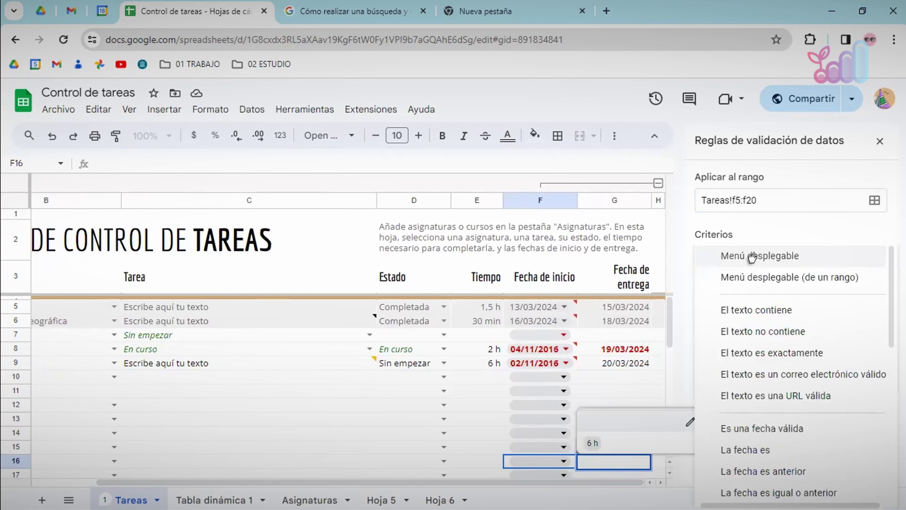
click(763, 427)
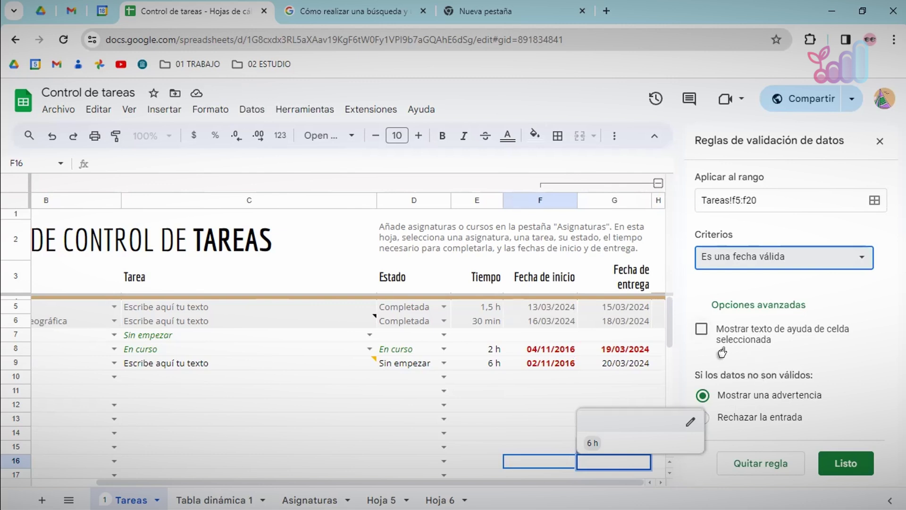
click(697, 331)
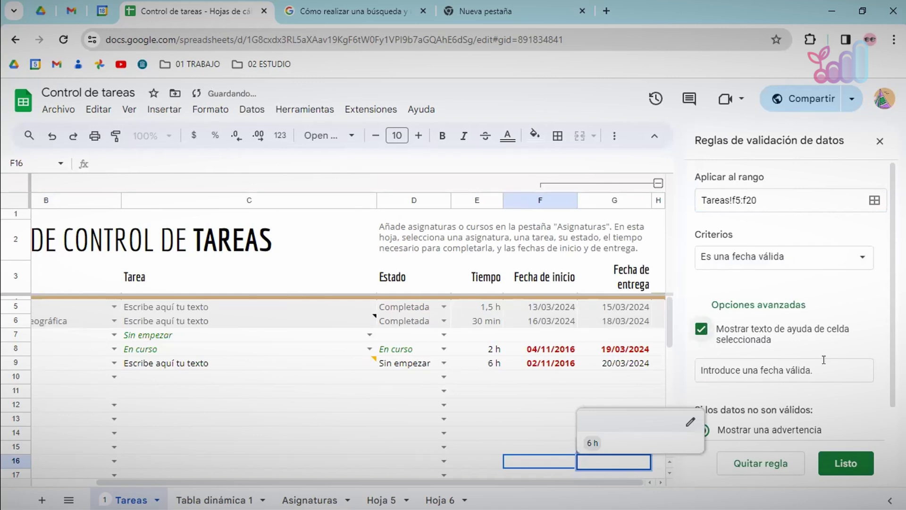
scroll(795, 398, down, 1)
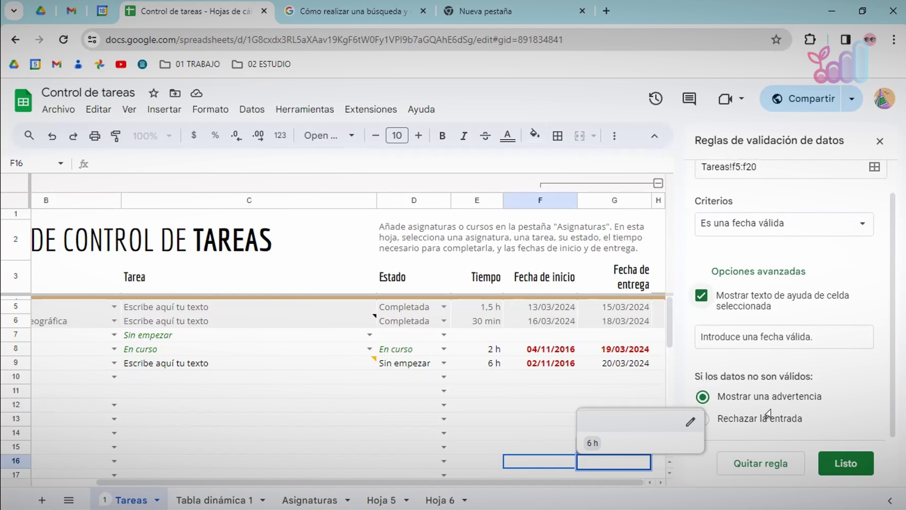
click(835, 466)
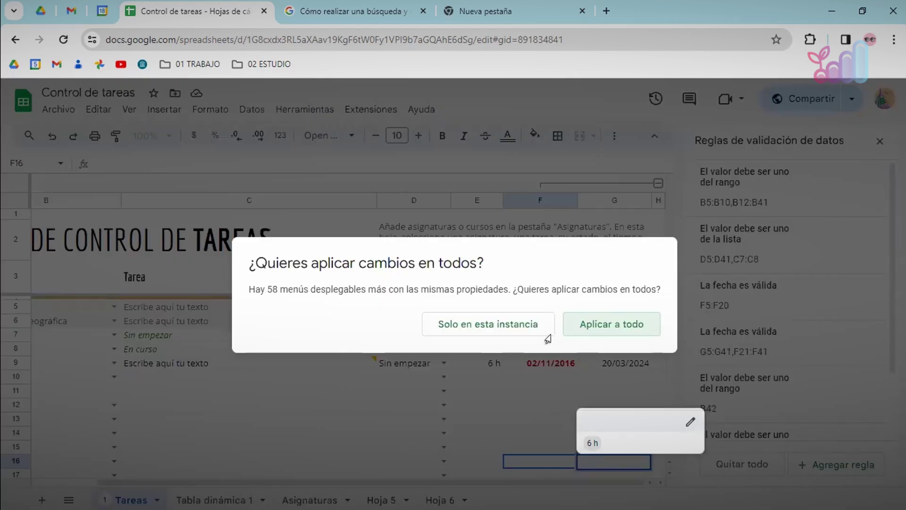
click(583, 325)
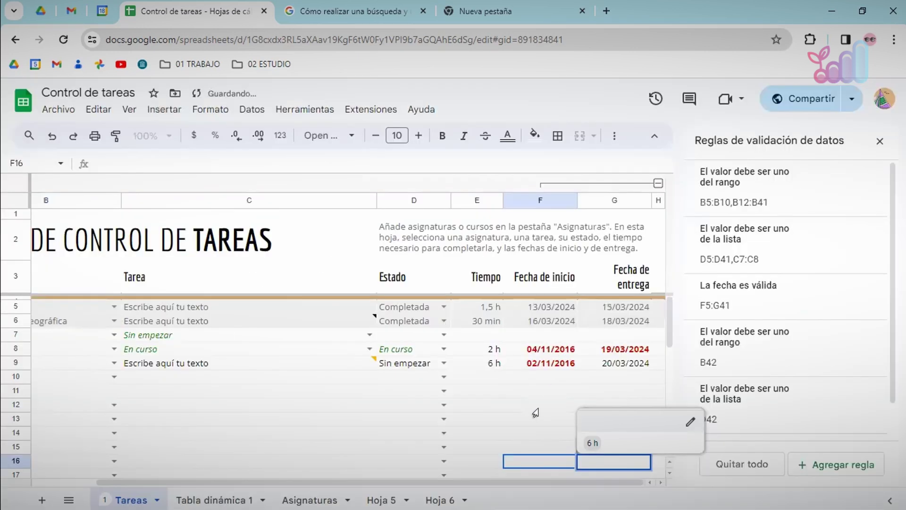
Enter the non-date value "h" in cell F10 and read its validation note
click(523, 409)
click(523, 391)
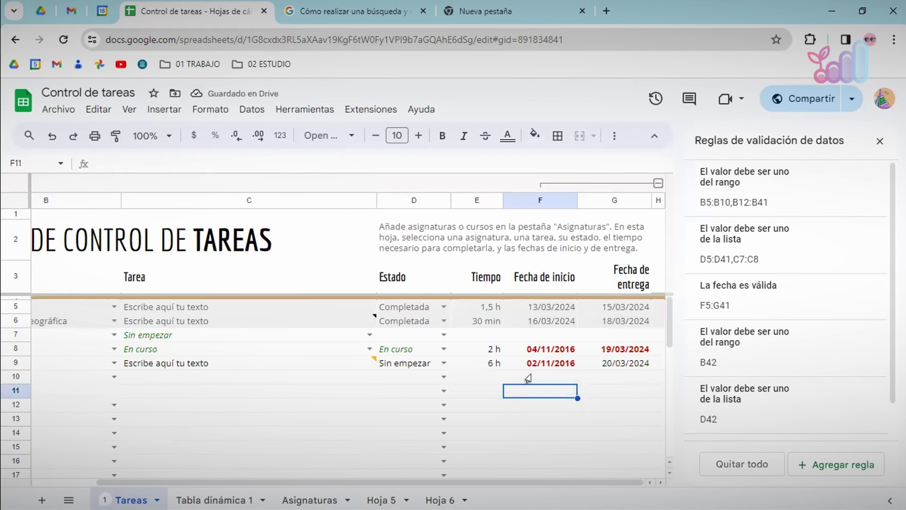
double_click(528, 377)
click(535, 405)
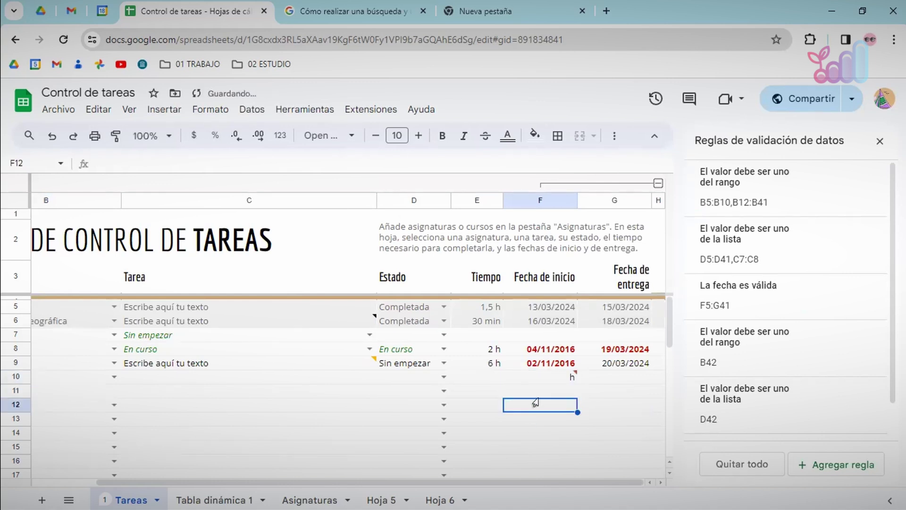
click(535, 388)
mouse_move(549, 373)
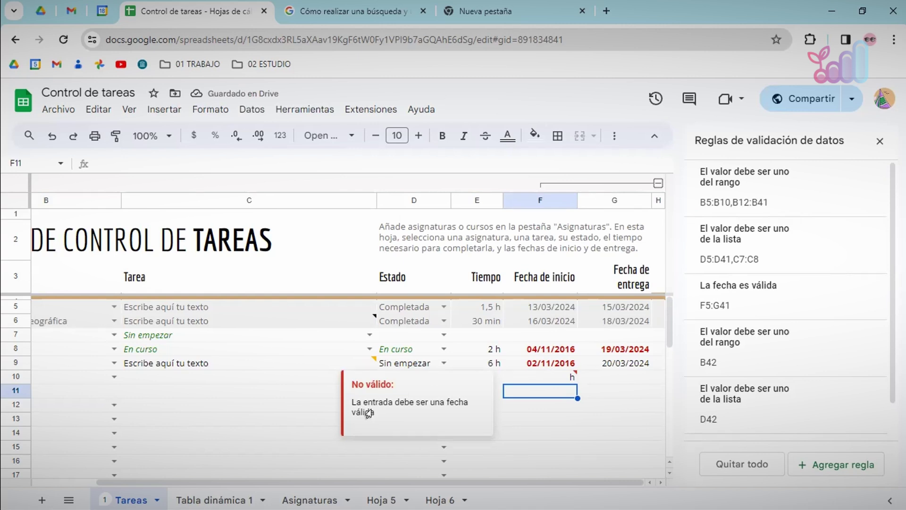
drag(375, 412, 334, 403)
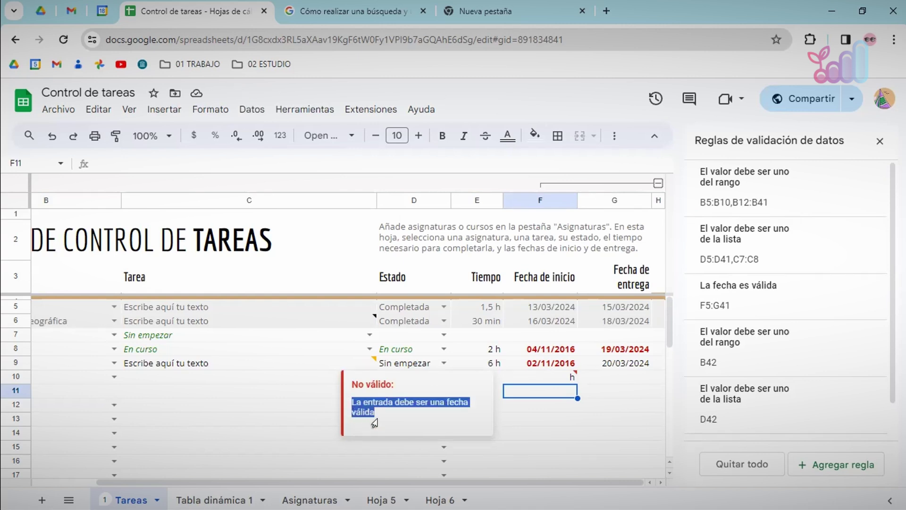
click(558, 378)
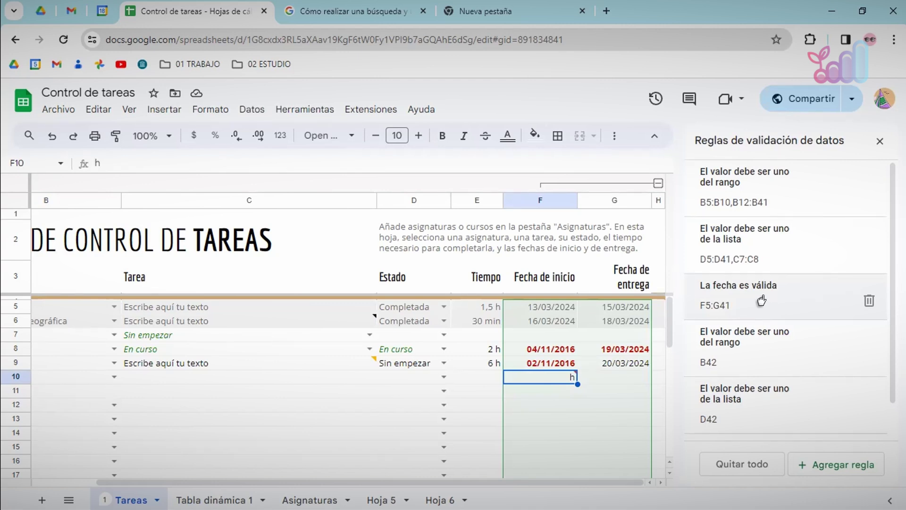
Set the valid-date rule for F5:G41 to reject invalid entries and save it
click(748, 287)
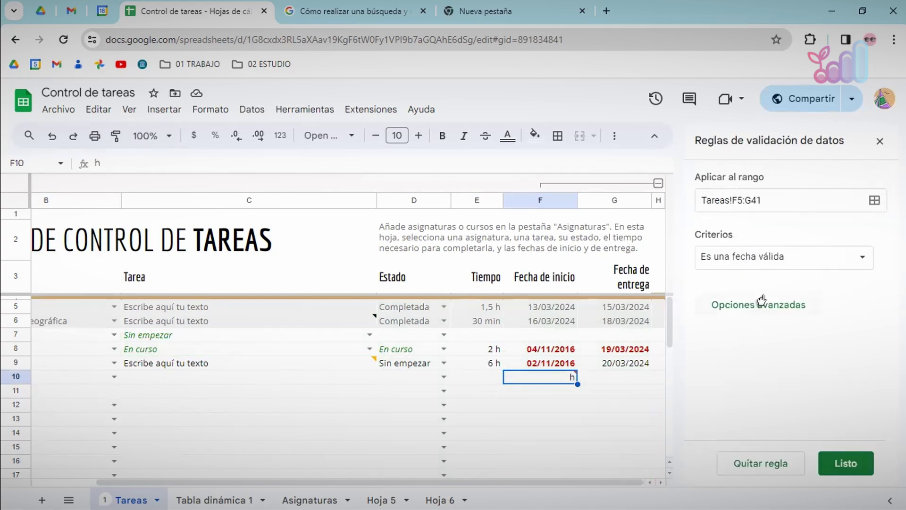
click(759, 303)
scroll(774, 339, down, 1)
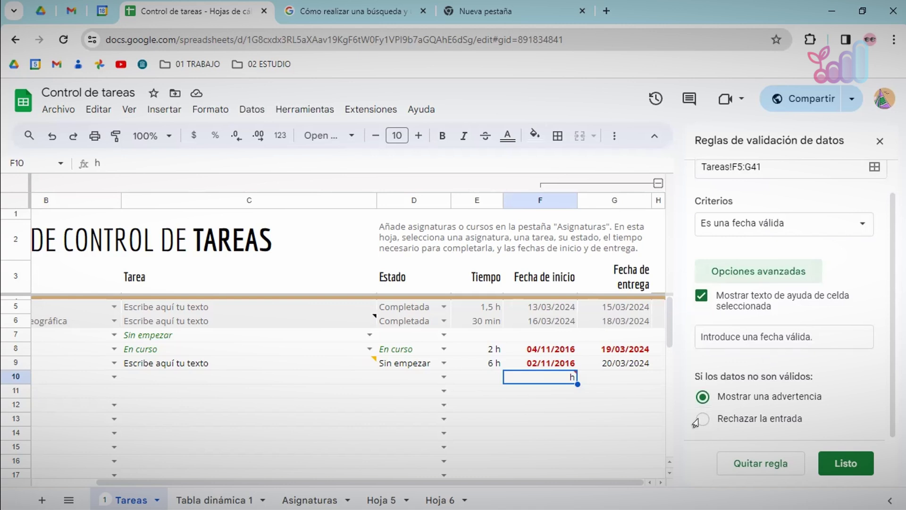
click(701, 419)
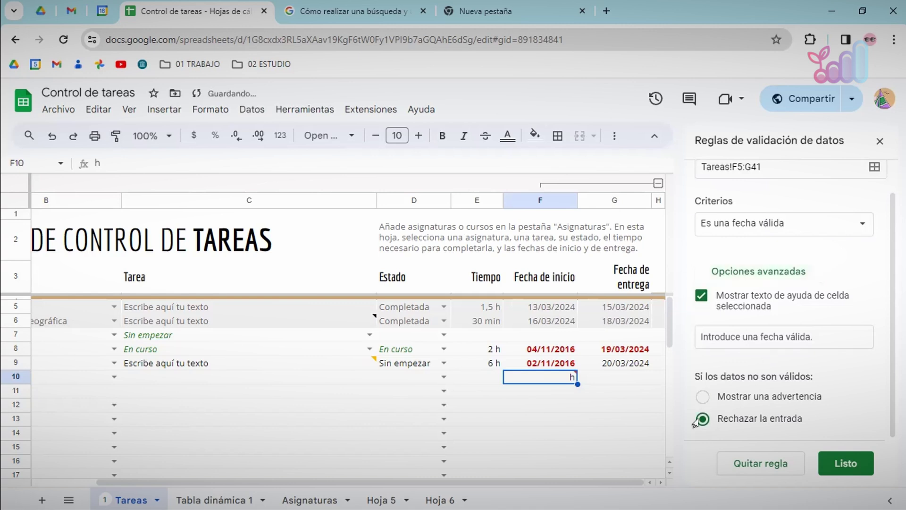
click(845, 463)
Check the validation note on cell F10 and try to enter an invalid date in cell F11
mouse_move(556, 378)
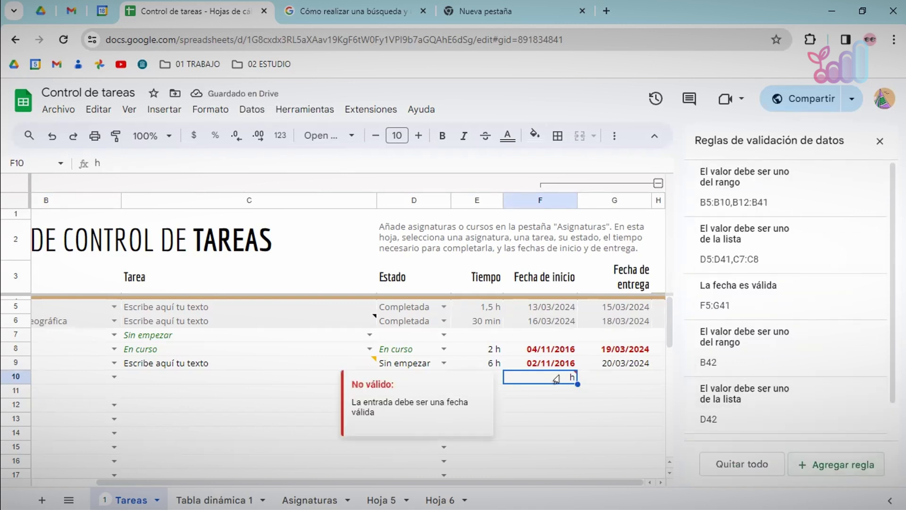
click(556, 389)
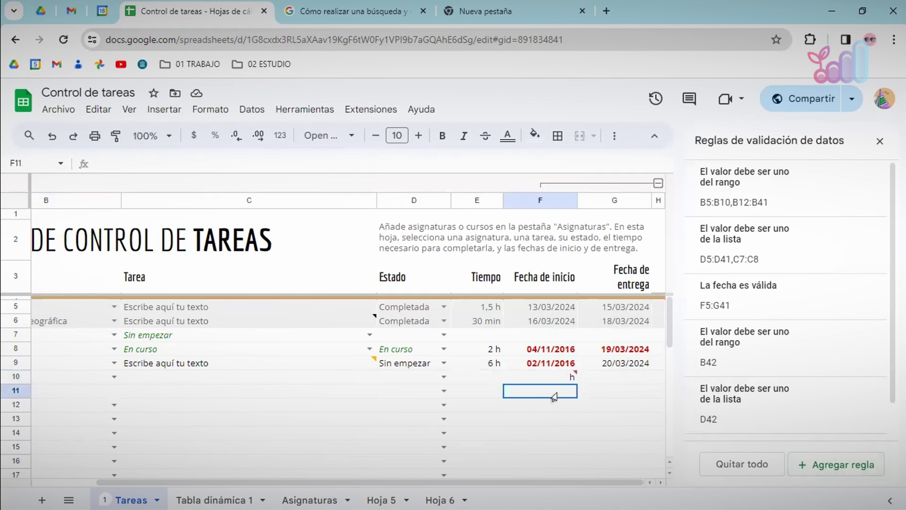
drag(554, 398, 579, 321)
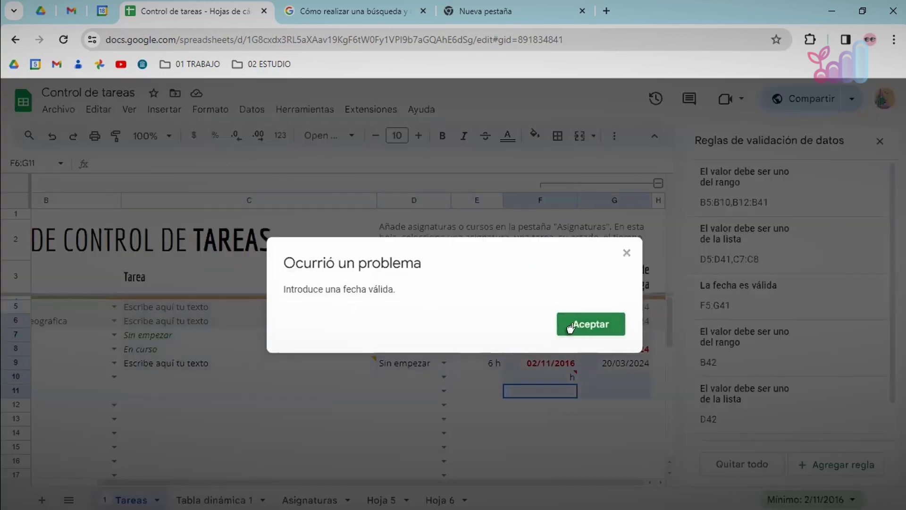
click(580, 323)
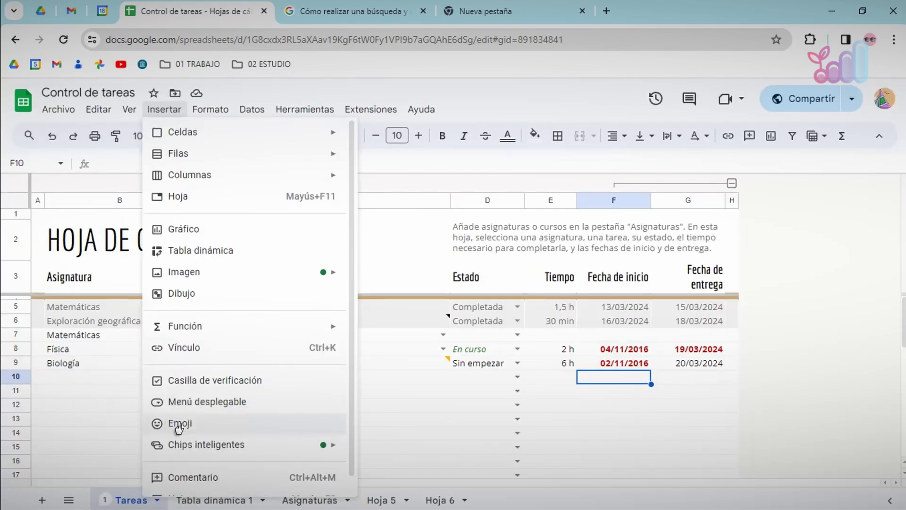
Insert a grinning face emoji with big eyes in cell F10
click(202, 425)
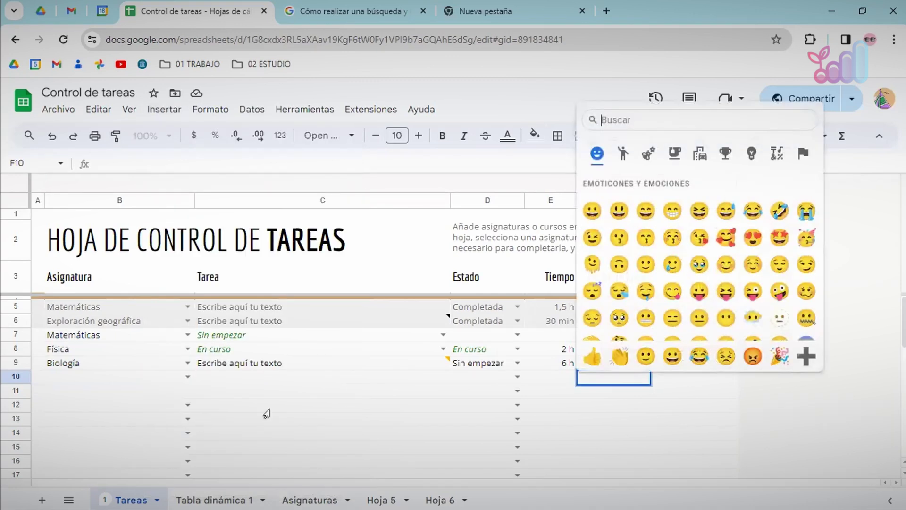
click(618, 211)
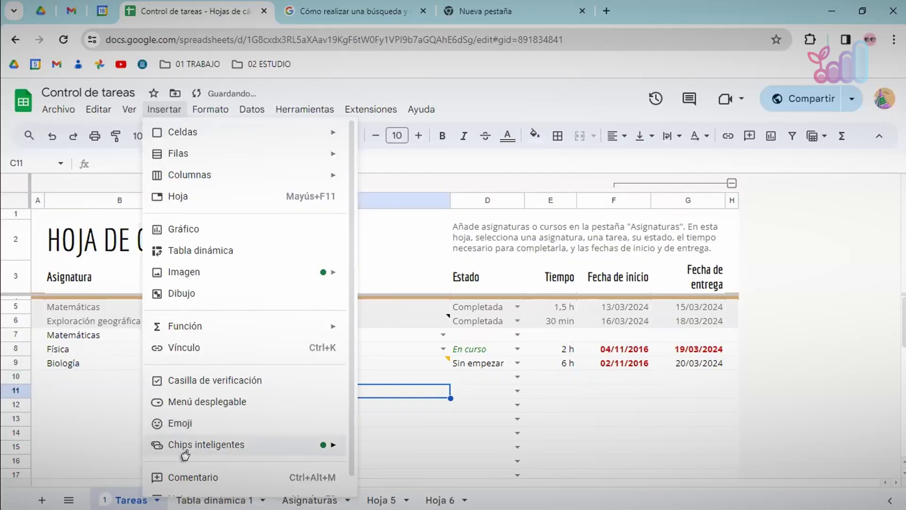
Insert a file smart chip for the Planilla de gastos spreadsheet in cell C11
mouse_move(260, 449)
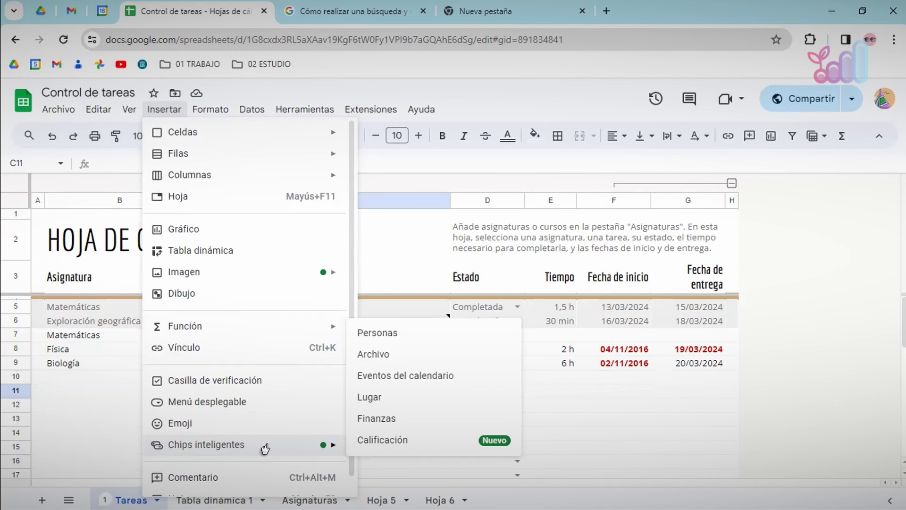
scroll(266, 448, down, 1)
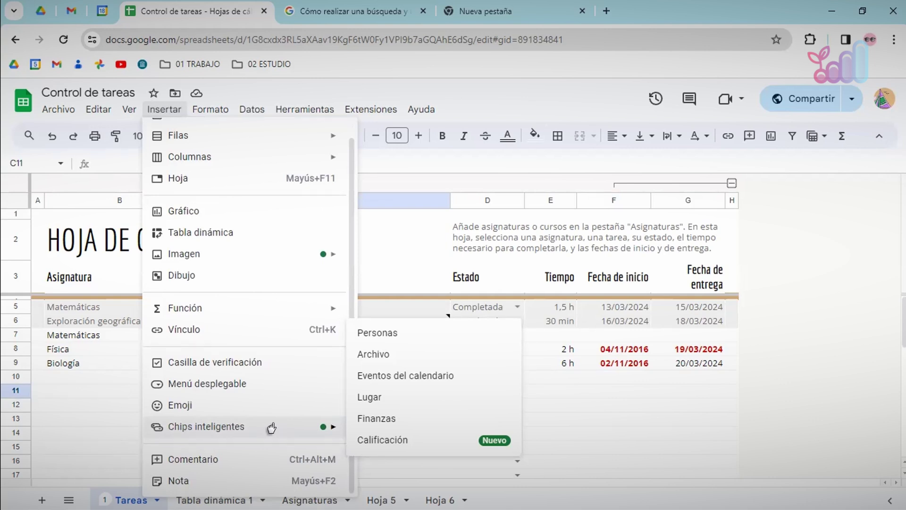
click(394, 353)
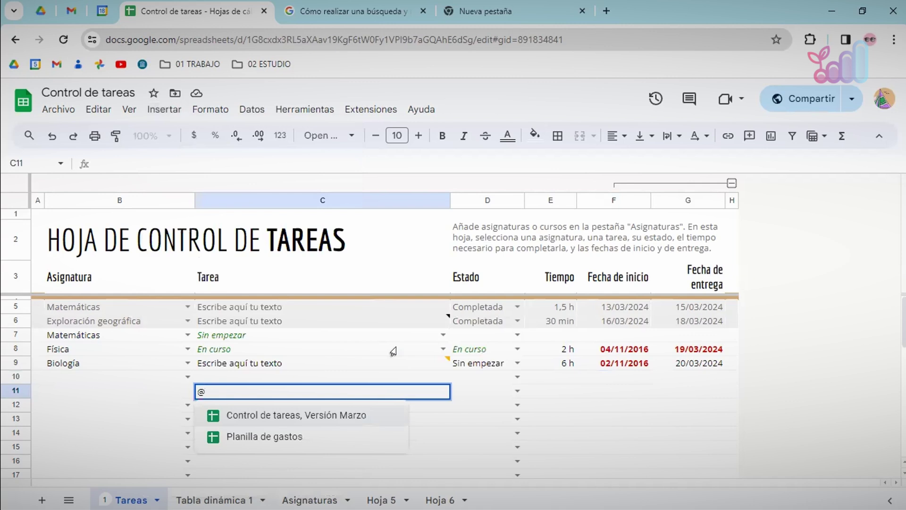
click(232, 439)
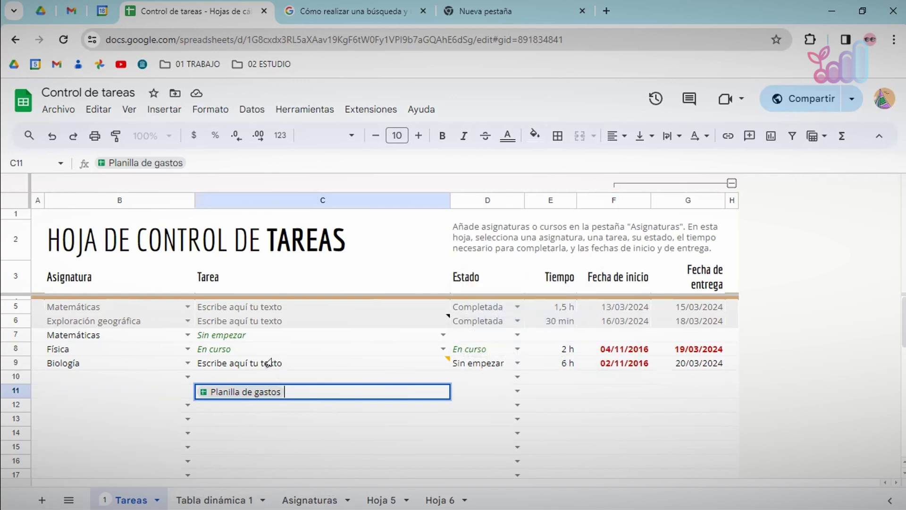
click(246, 409)
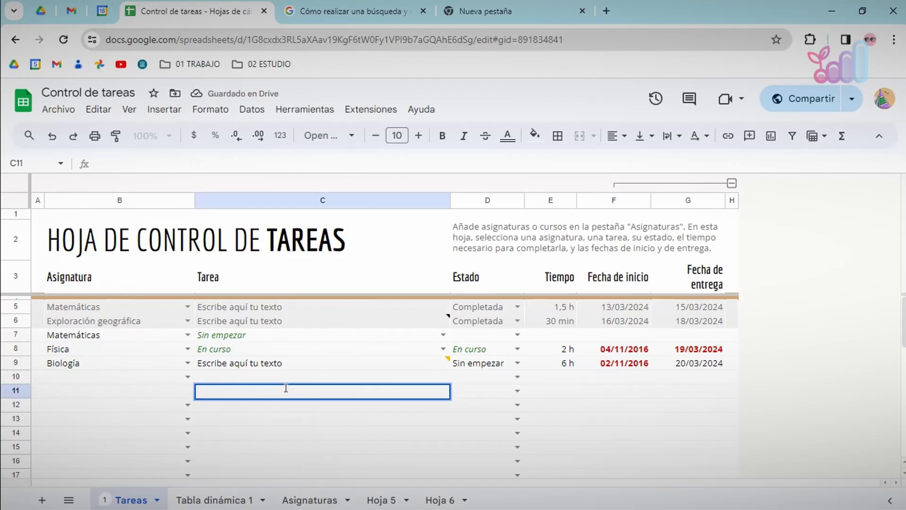
Browse the @ suggestions in cell C11, insert the first suggested contact as a people chip and view its contact card
text(@)
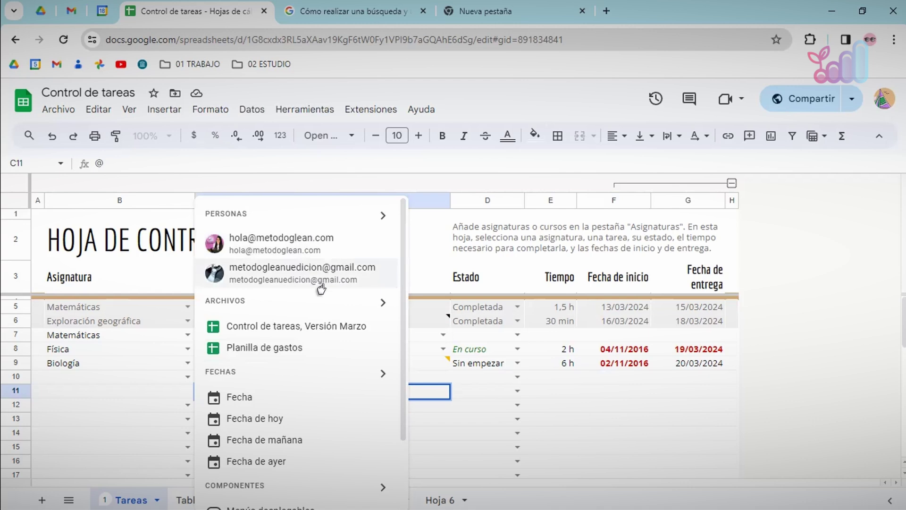
scroll(287, 392, down, 1)
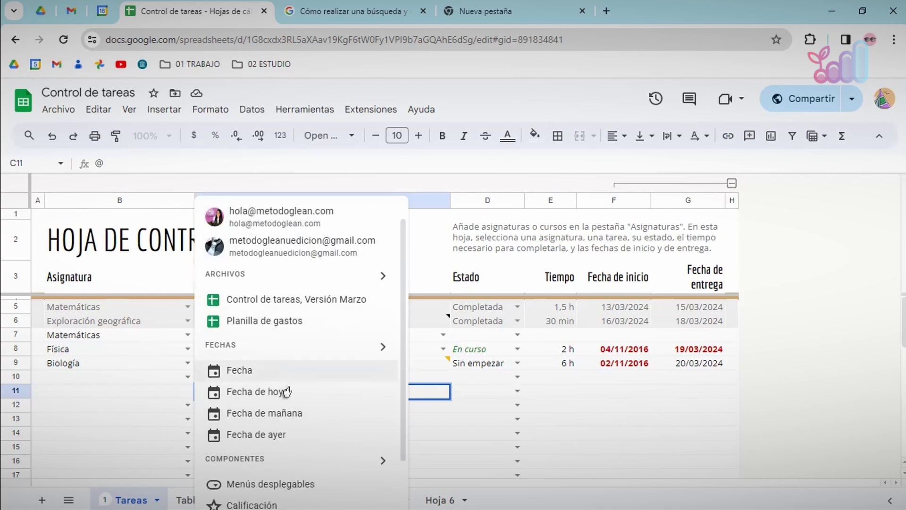
scroll(287, 391, down, 2)
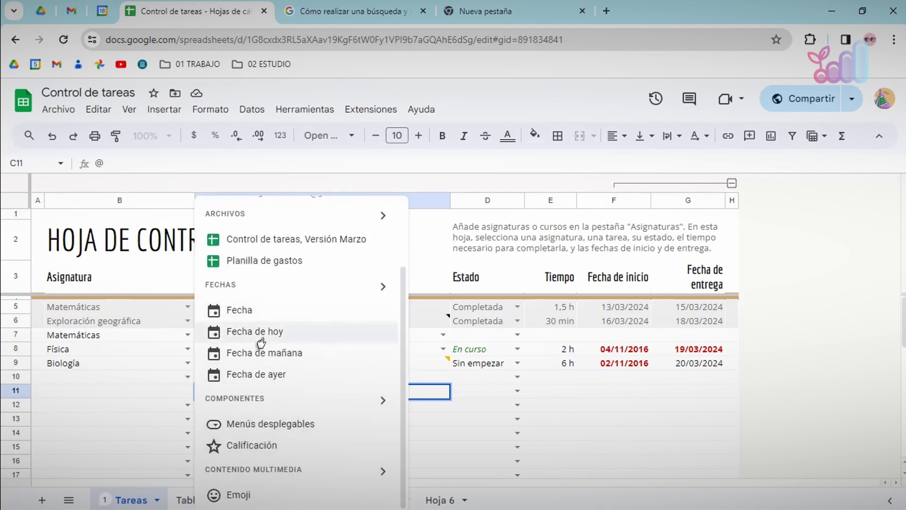
scroll(262, 340, up, 3)
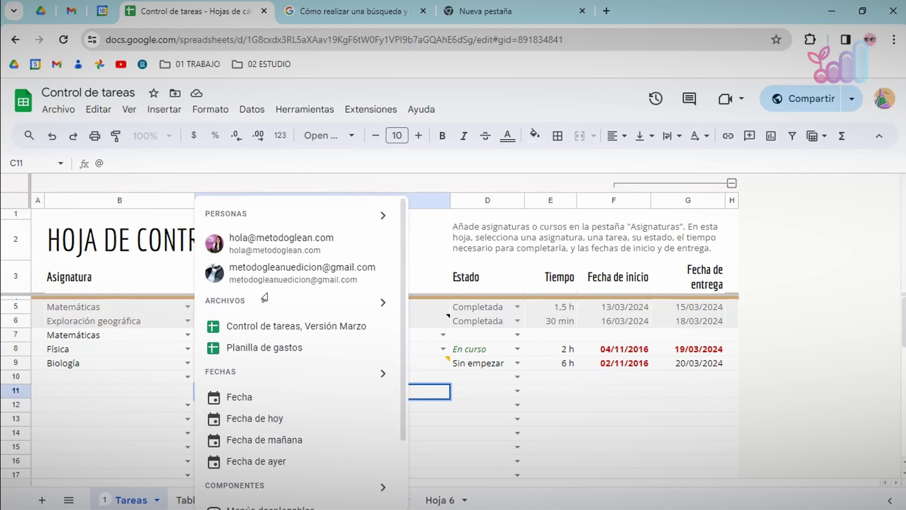
click(269, 244)
key(Return)
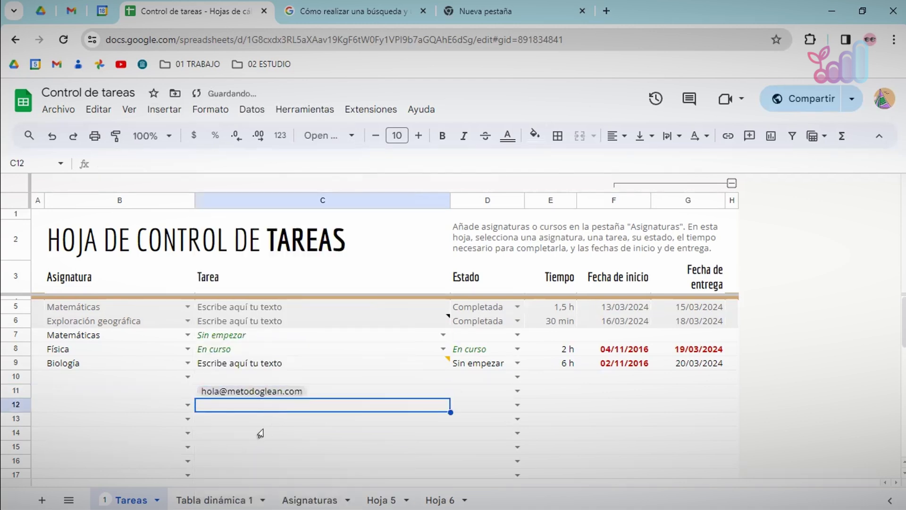
click(245, 391)
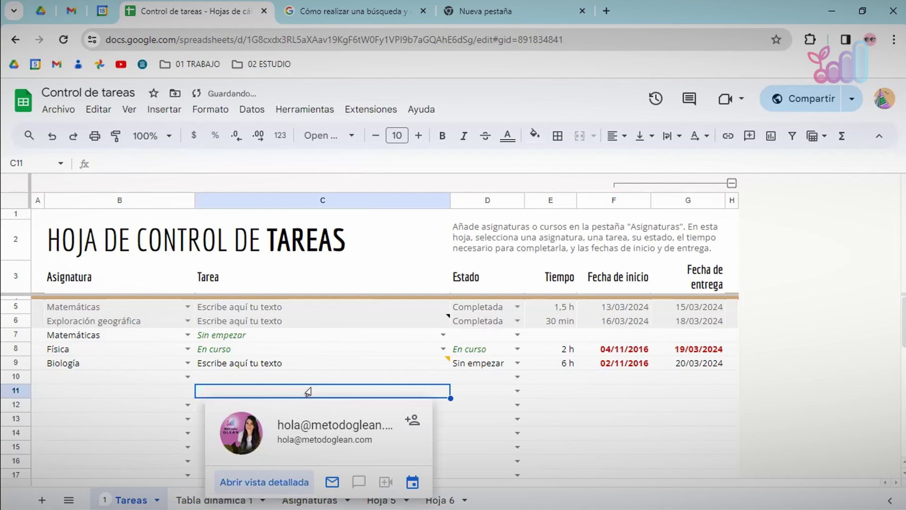
Replace the content of cell C11 with a calendar event smart chip for the Reunion event
text(@)
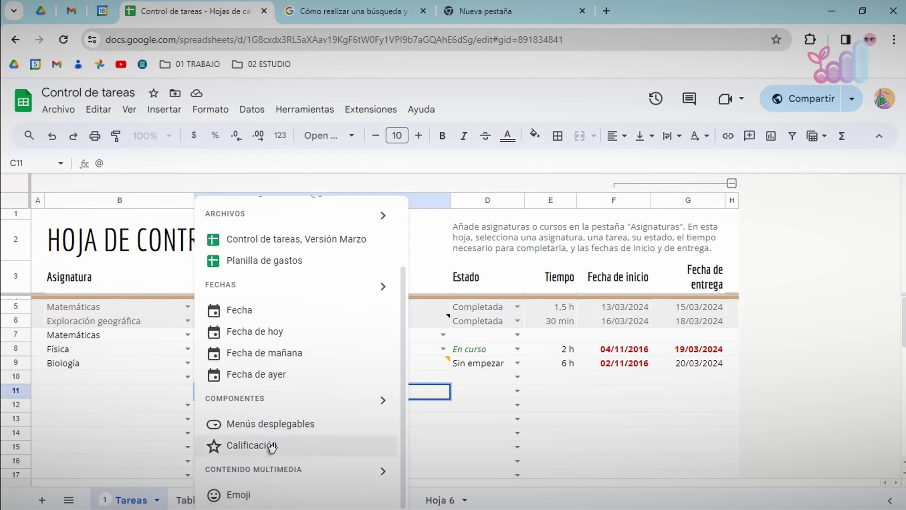
click(164, 109)
mouse_move(215, 432)
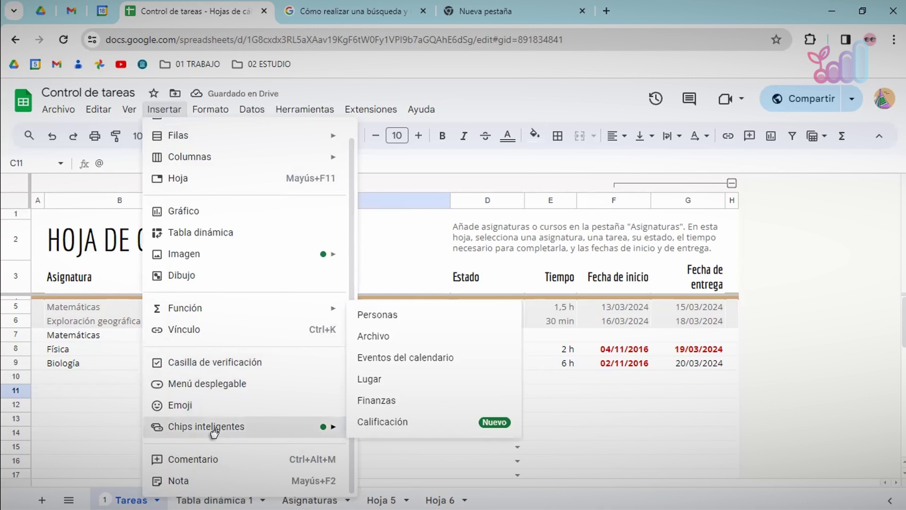
click(382, 358)
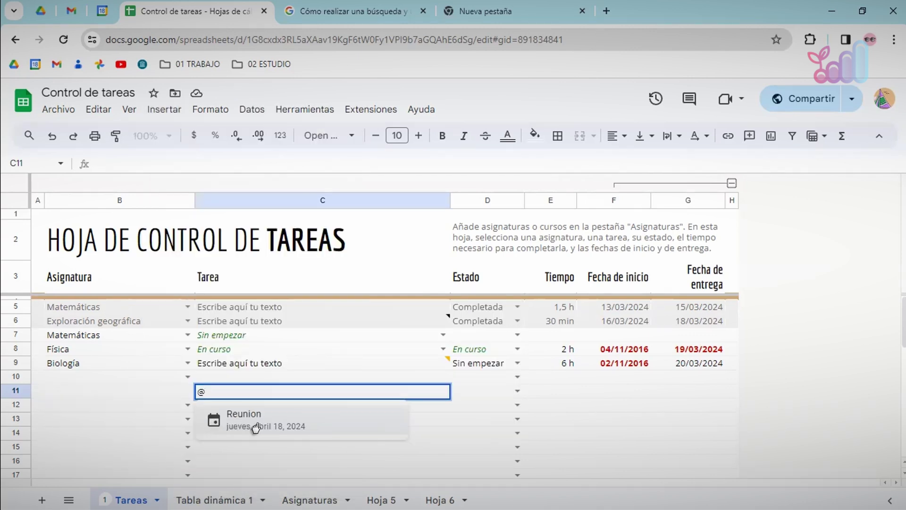
click(256, 427)
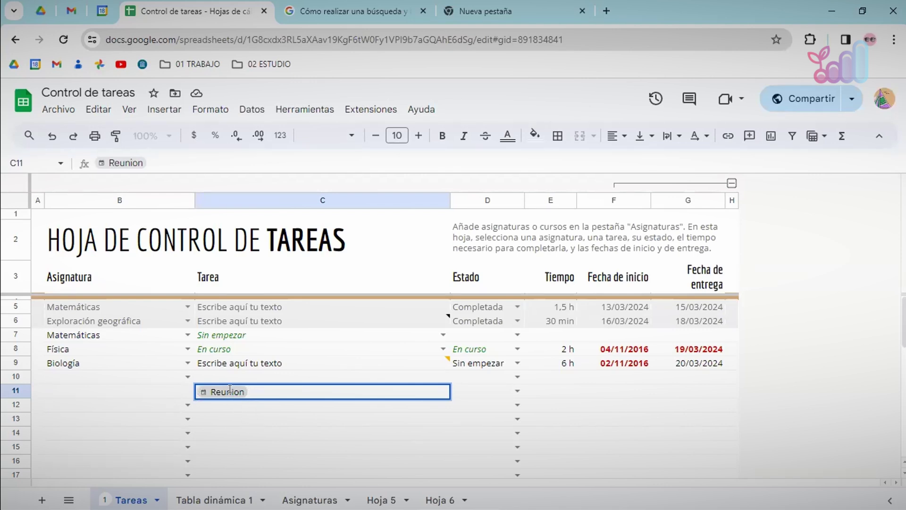
mouse_move(230, 389)
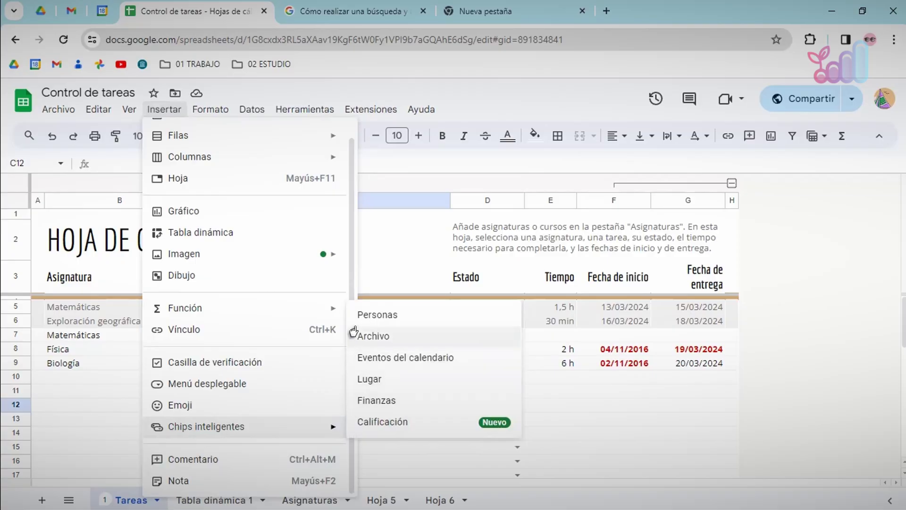
Insert a place smart chip in cell C12 by searching for "metodo glean" and choosing Método Glean
click(353, 381)
text(meto)
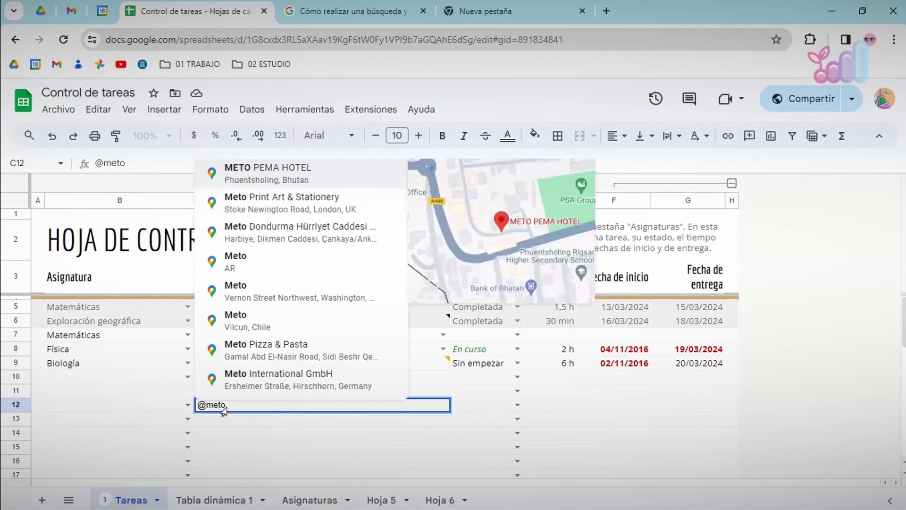
text(do glean)
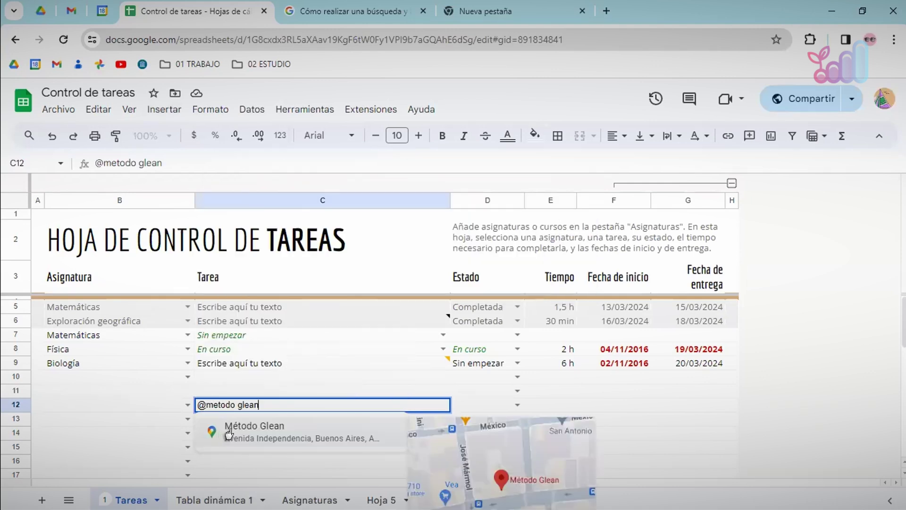
click(227, 427)
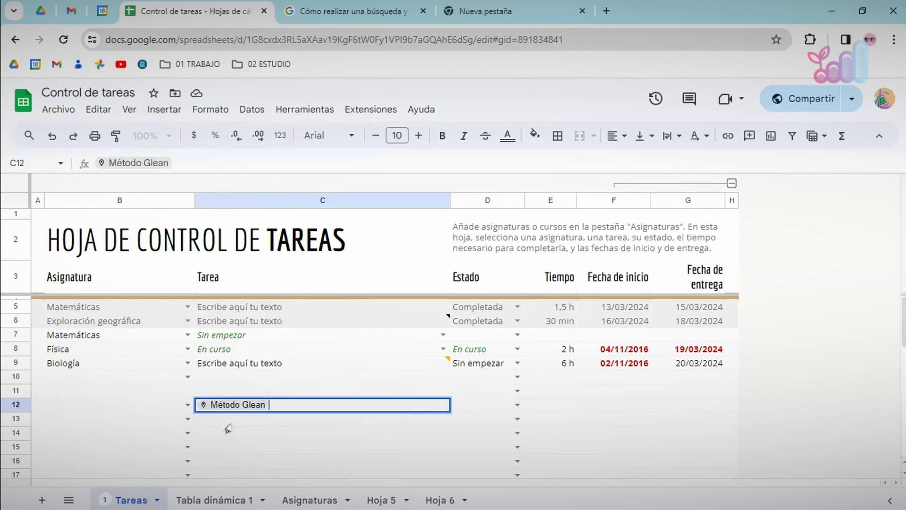
Examine the map and details on the Método Glean chip's preview card in C12 and open directions to the place
click(236, 400)
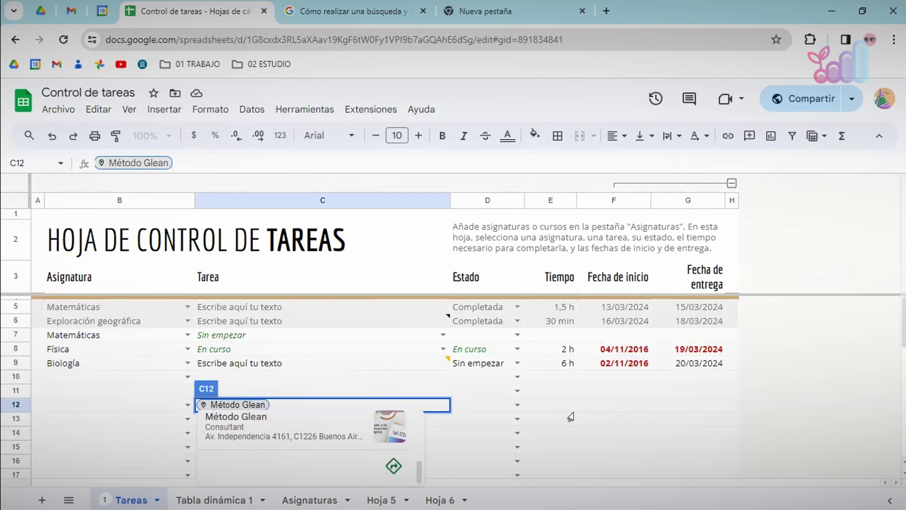
scroll(245, 448, up, 3)
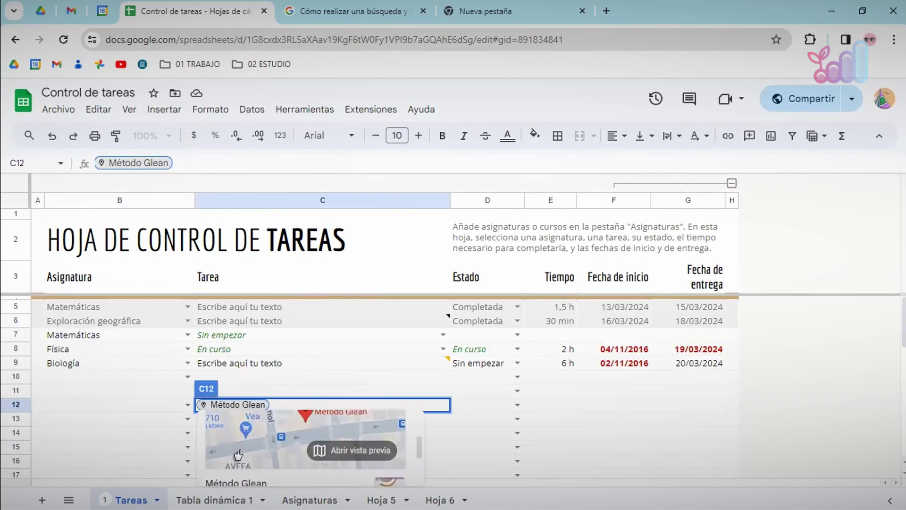
scroll(257, 455, down, 2)
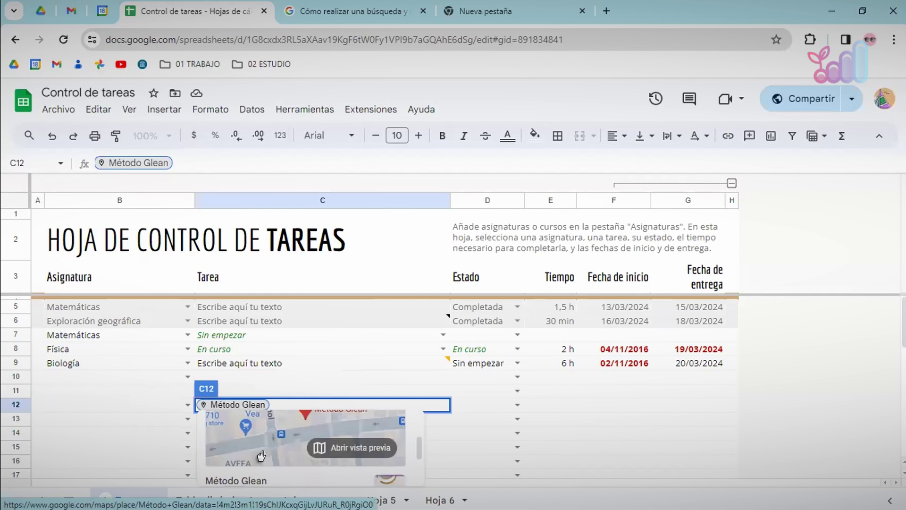
scroll(261, 455, up, 2)
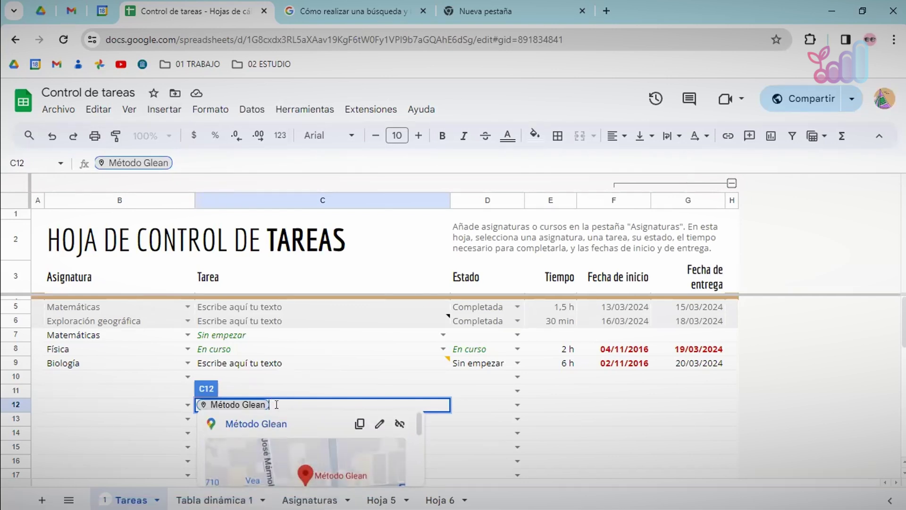
scroll(247, 467, down, 3)
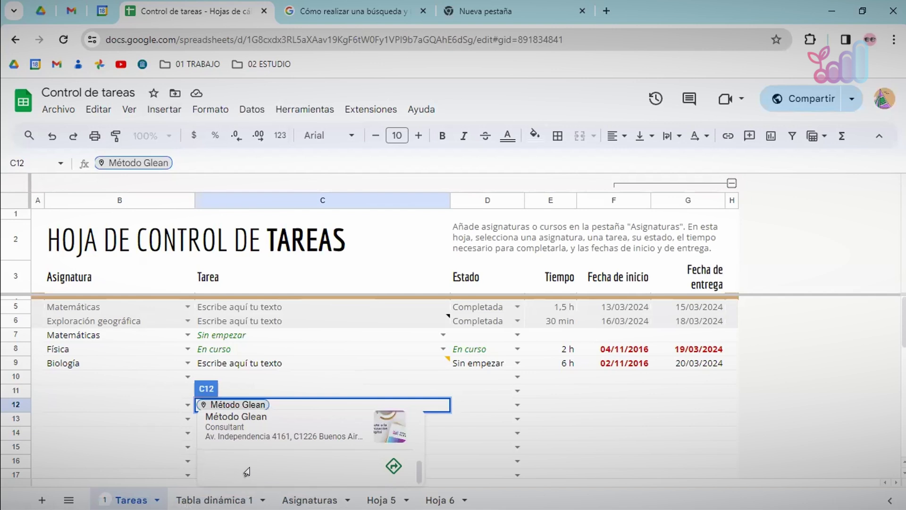
click(379, 469)
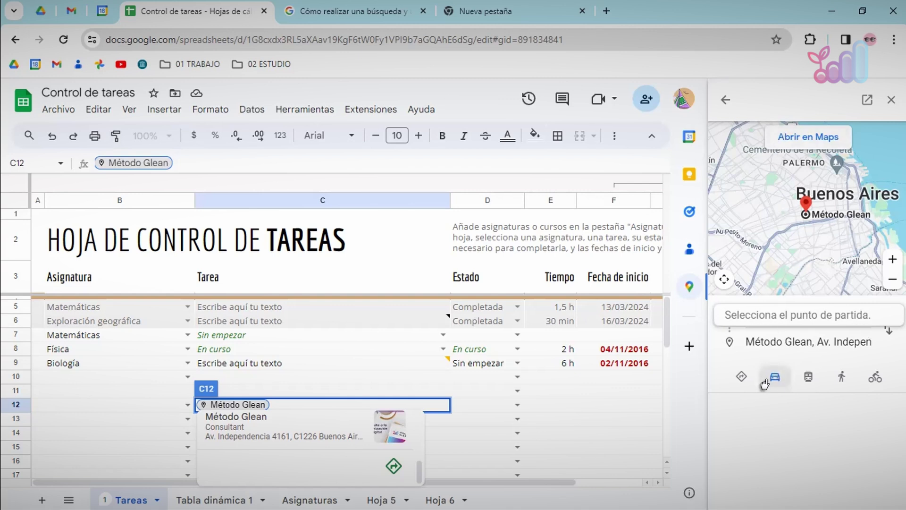
click(867, 100)
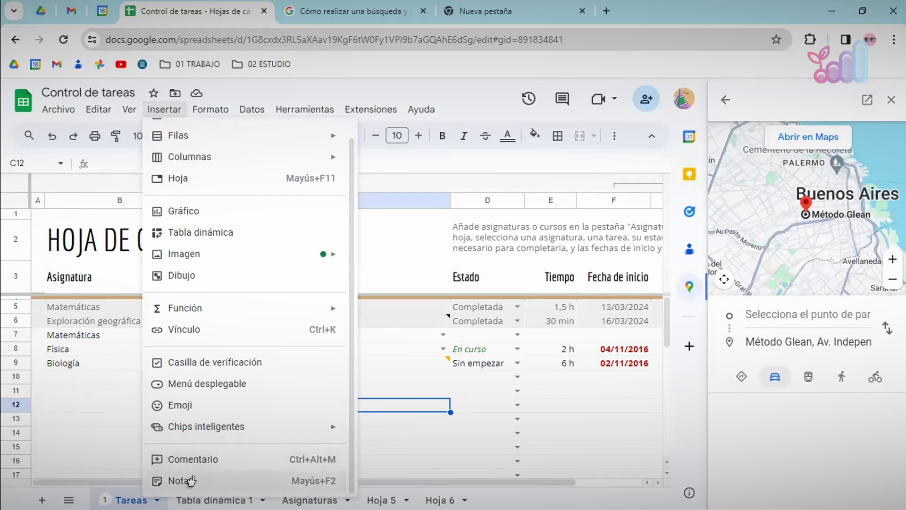
Read the comment on cell C9, then select cell C6 and show the options for inserting a comment or note
click(414, 369)
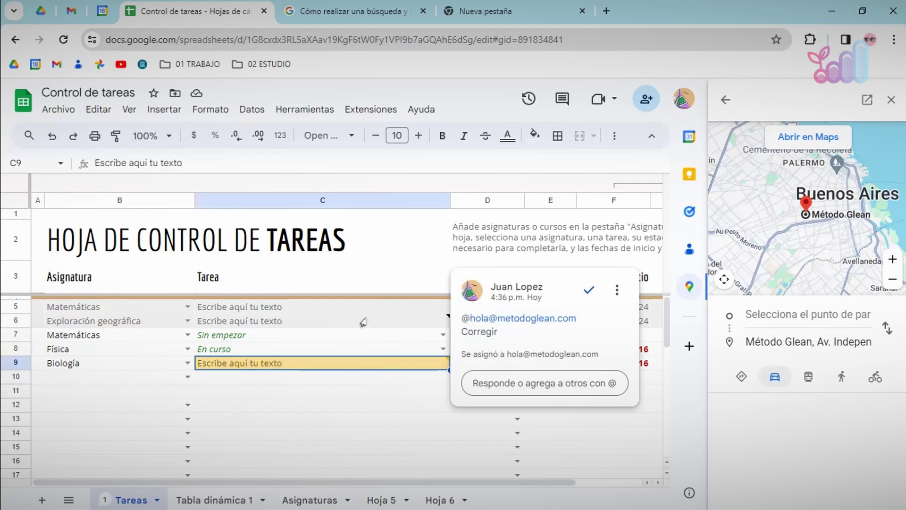
click(424, 320)
key(alt+i)
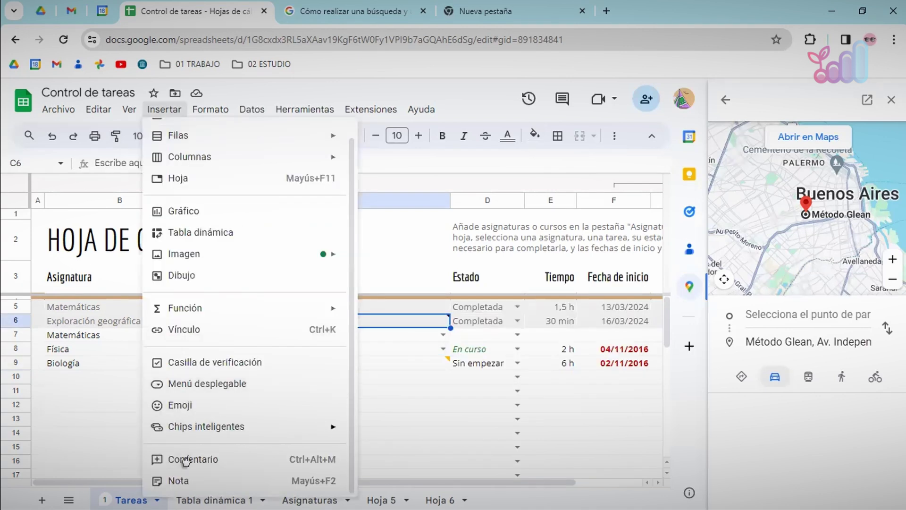